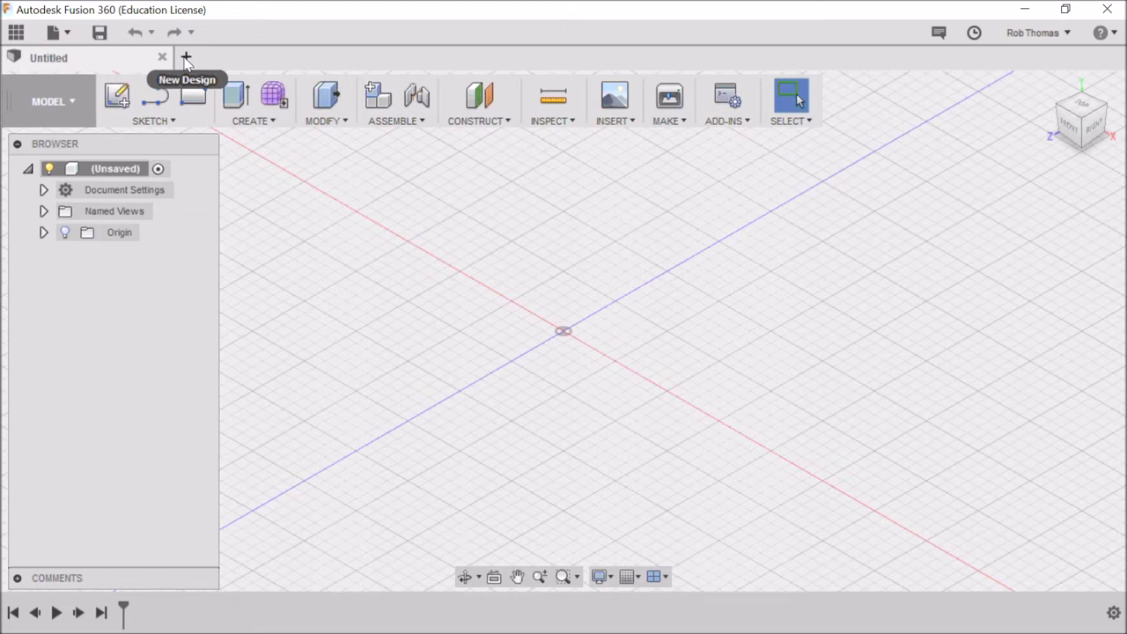
Save the blank design as 'Automata' in the Automatas project's master folder
left_click(185, 58)
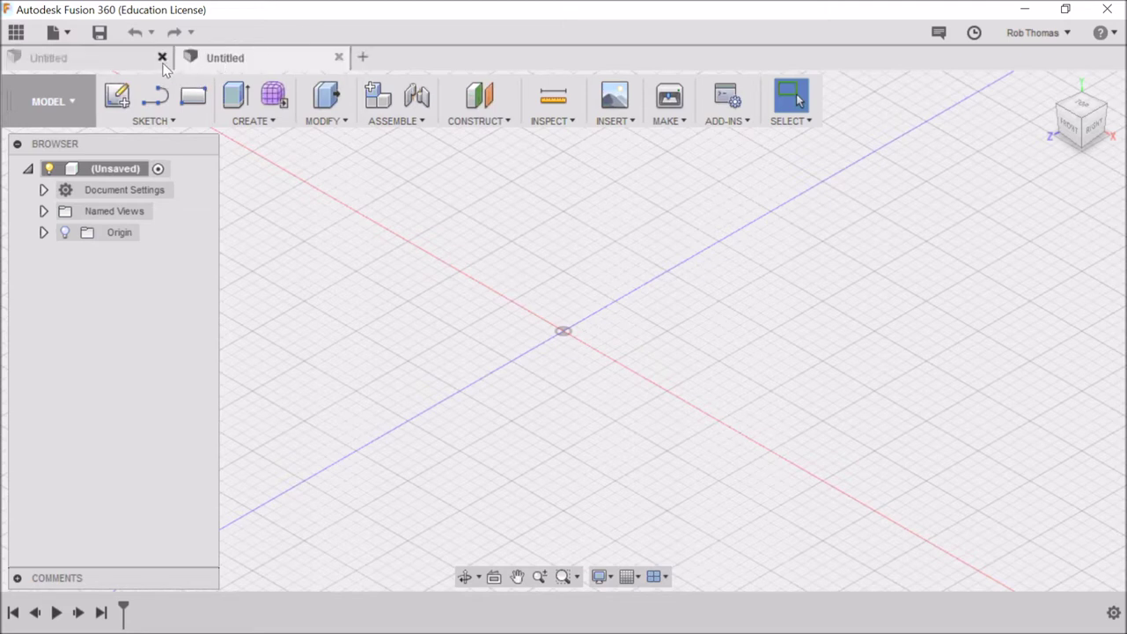
left_click(162, 57)
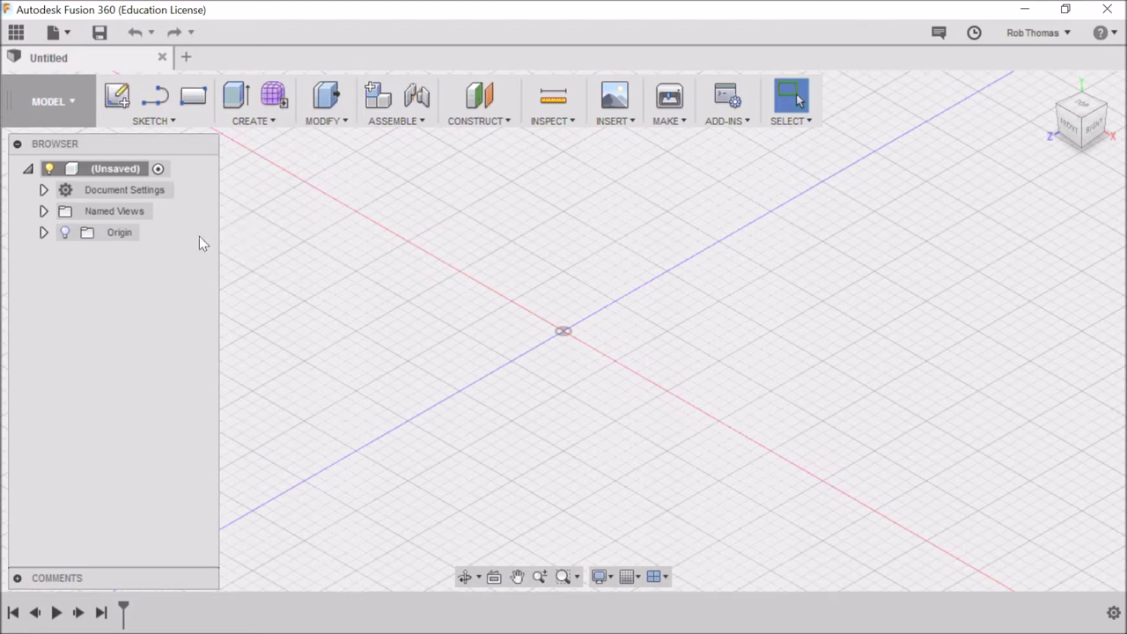
left_click(100, 34)
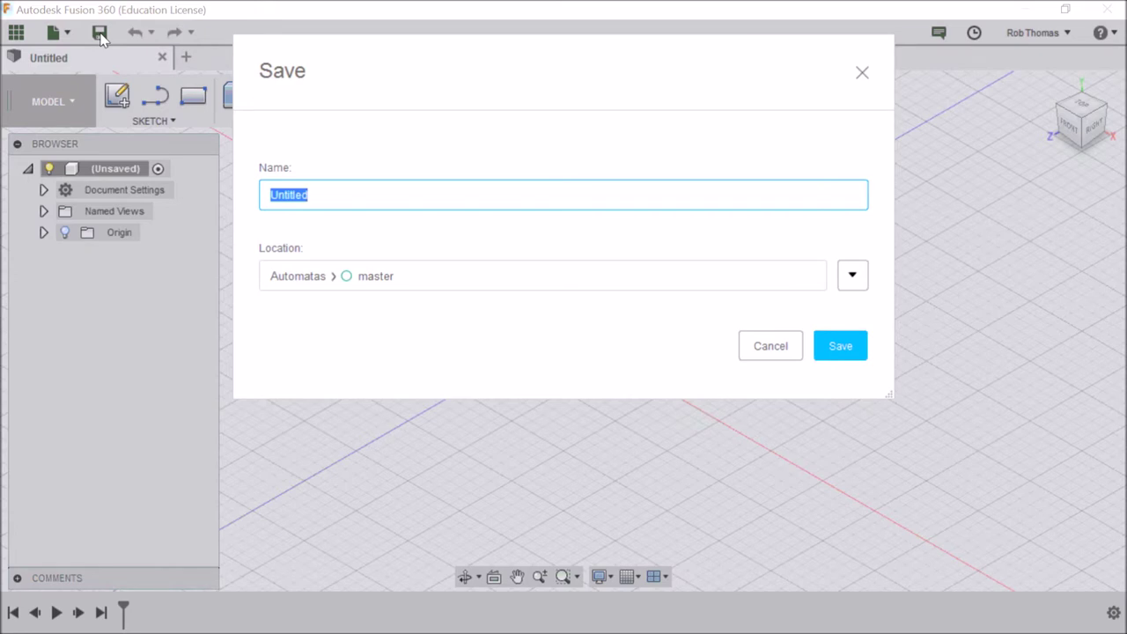
type("Automata")
left_click(835, 354)
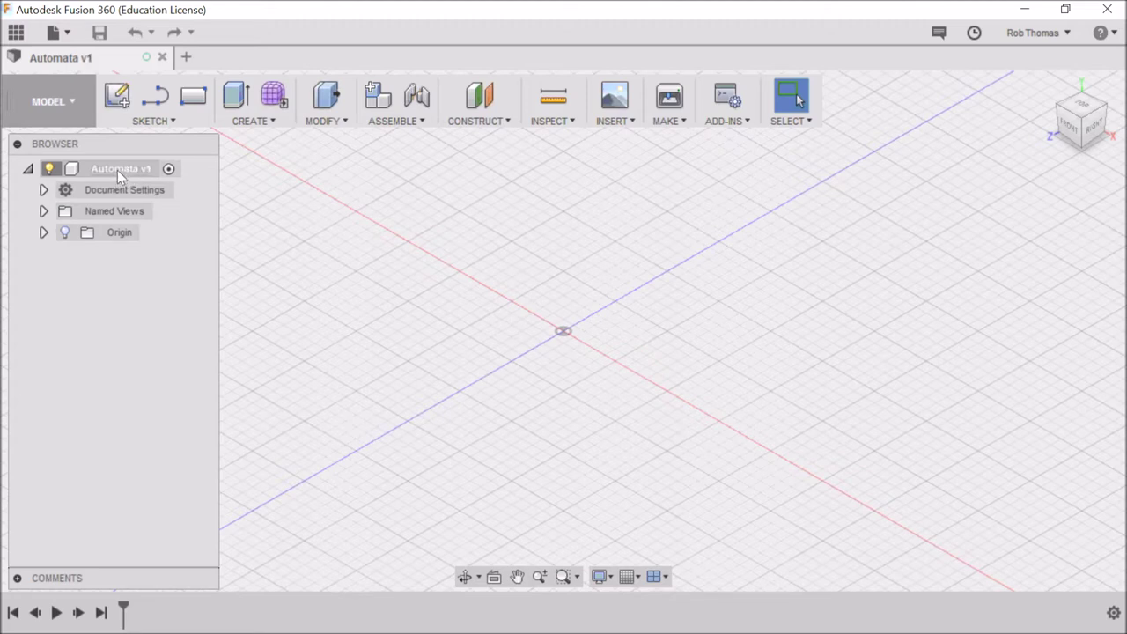
Start a new sketch on the XZ origin plane using the 2-Point Rectangle tool
left_click(167, 121)
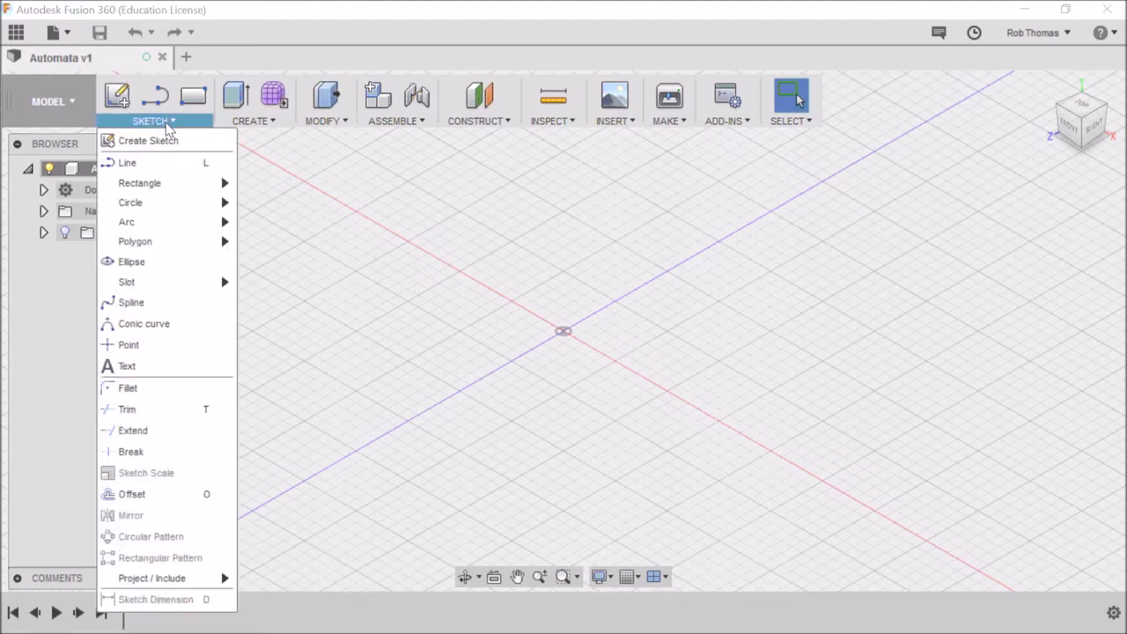
left_click(149, 142)
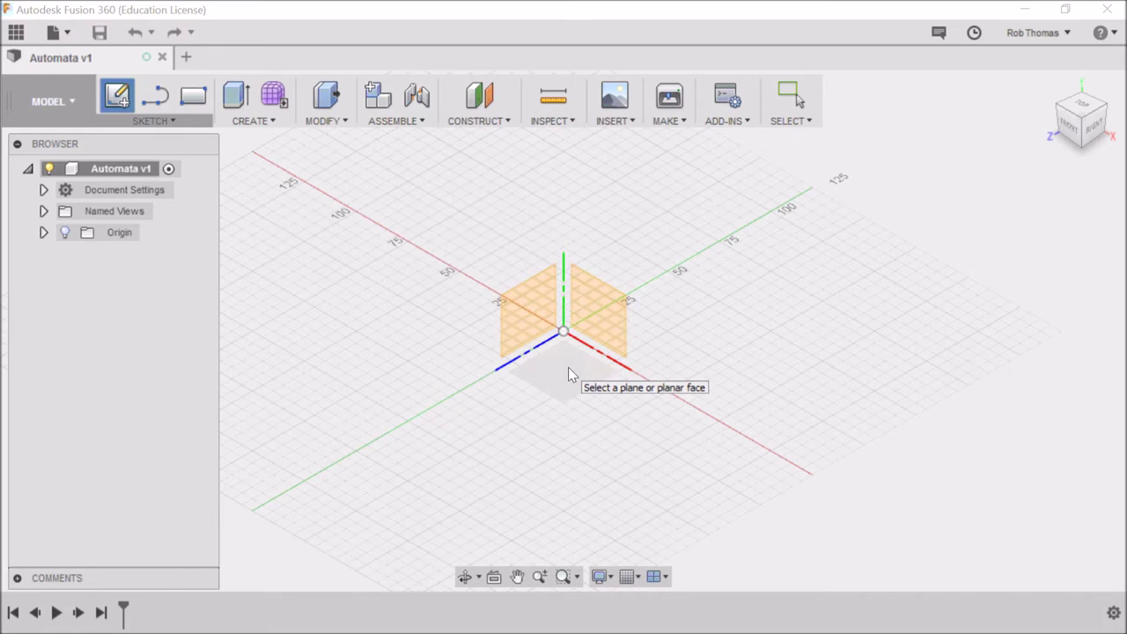
left_click(568, 370)
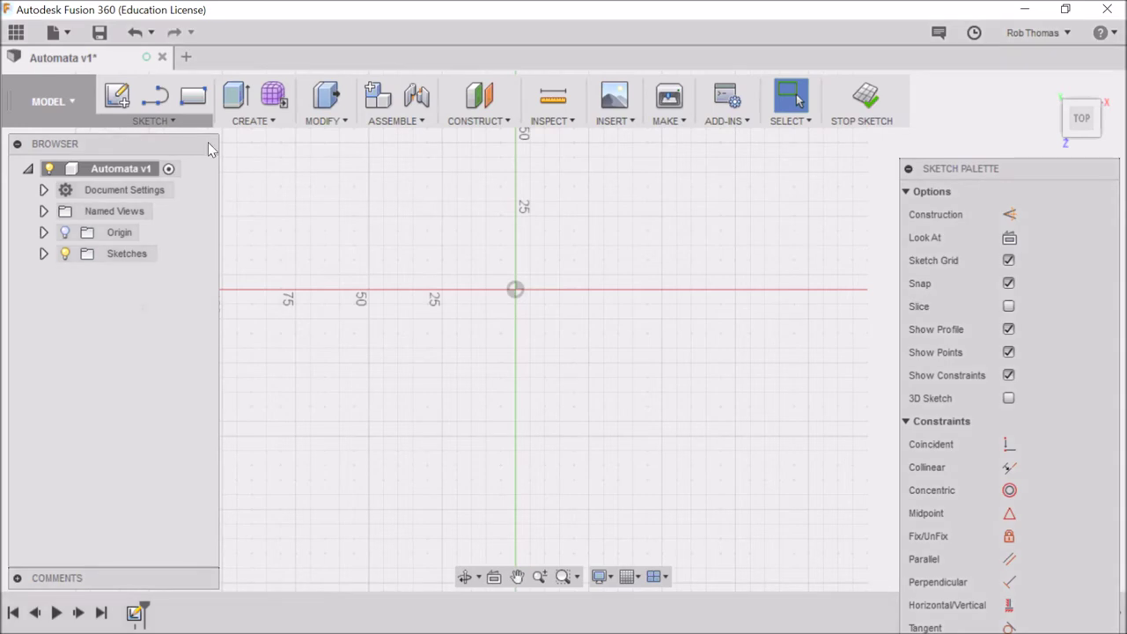
left_click(201, 99)
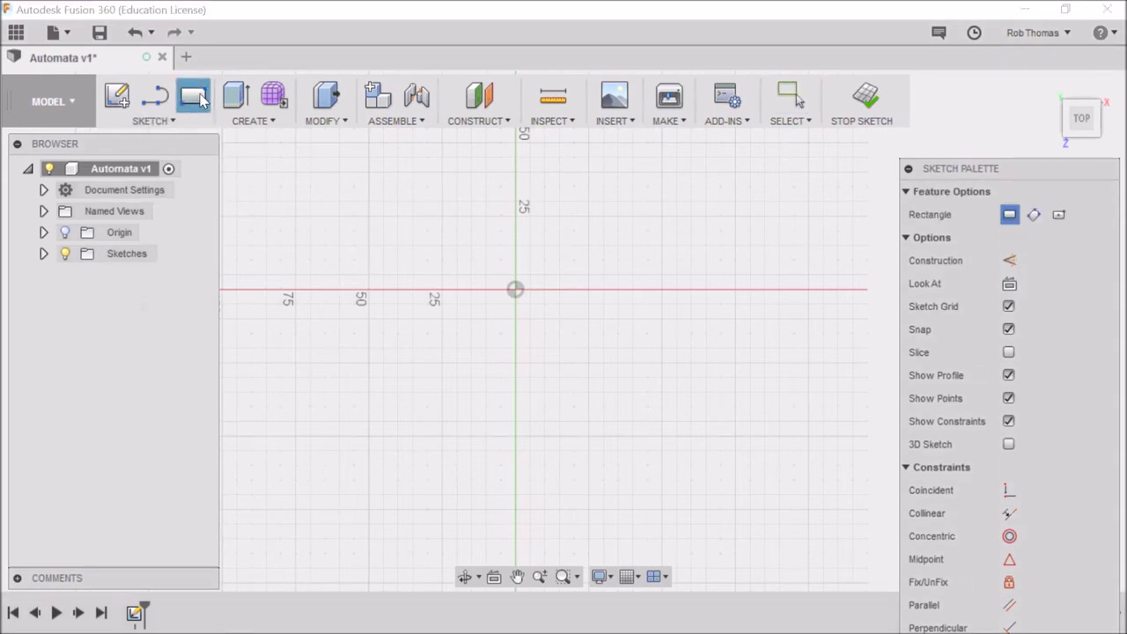
Draw a 200 × 150 mm rectangle with its first corner at the origin
left_click(516, 294)
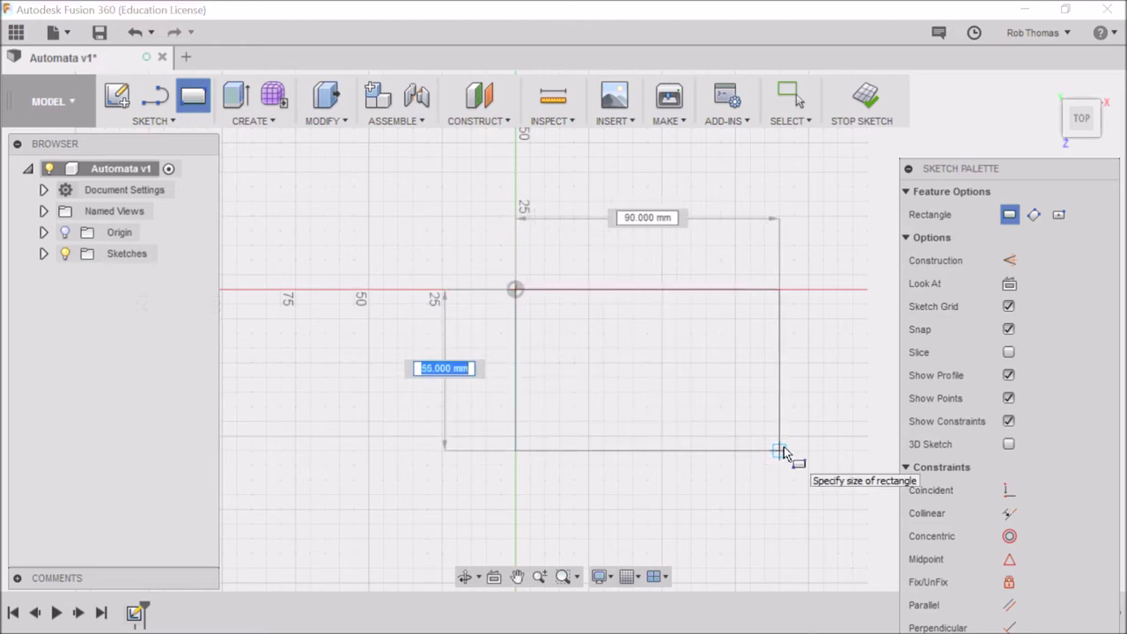
key("Tab")
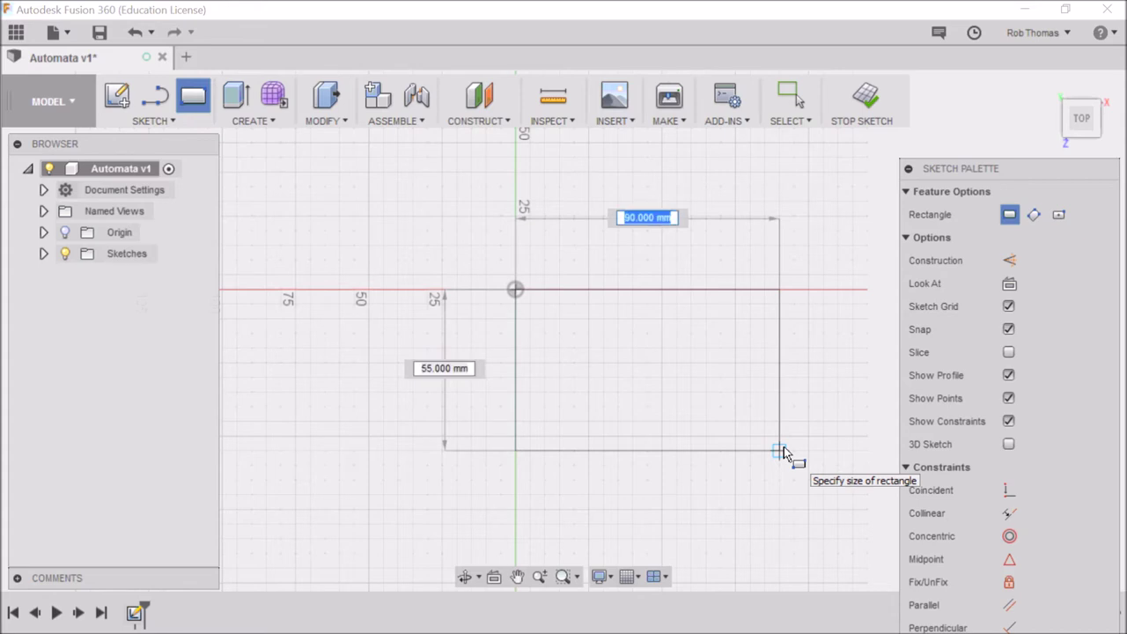
type("200")
key("Tab")
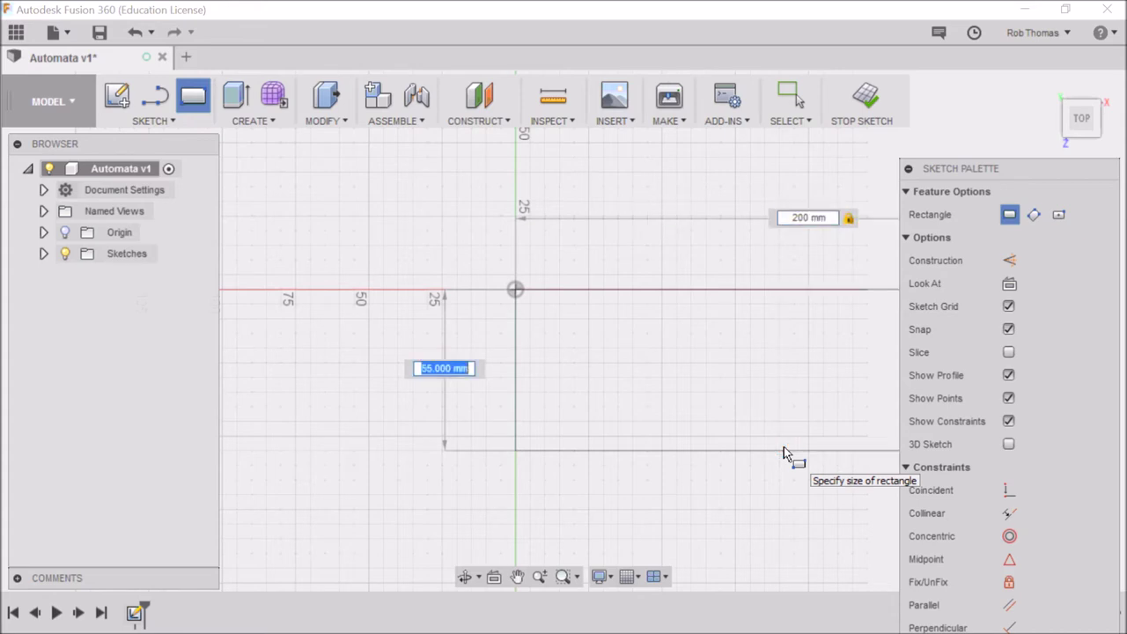
type("150")
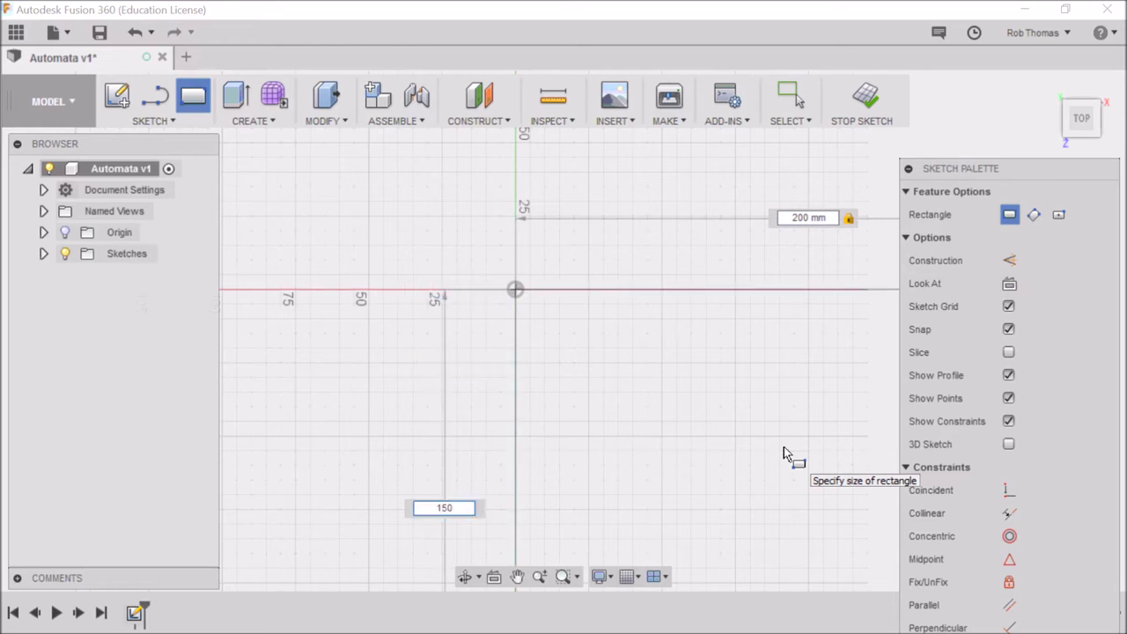
key("Return")
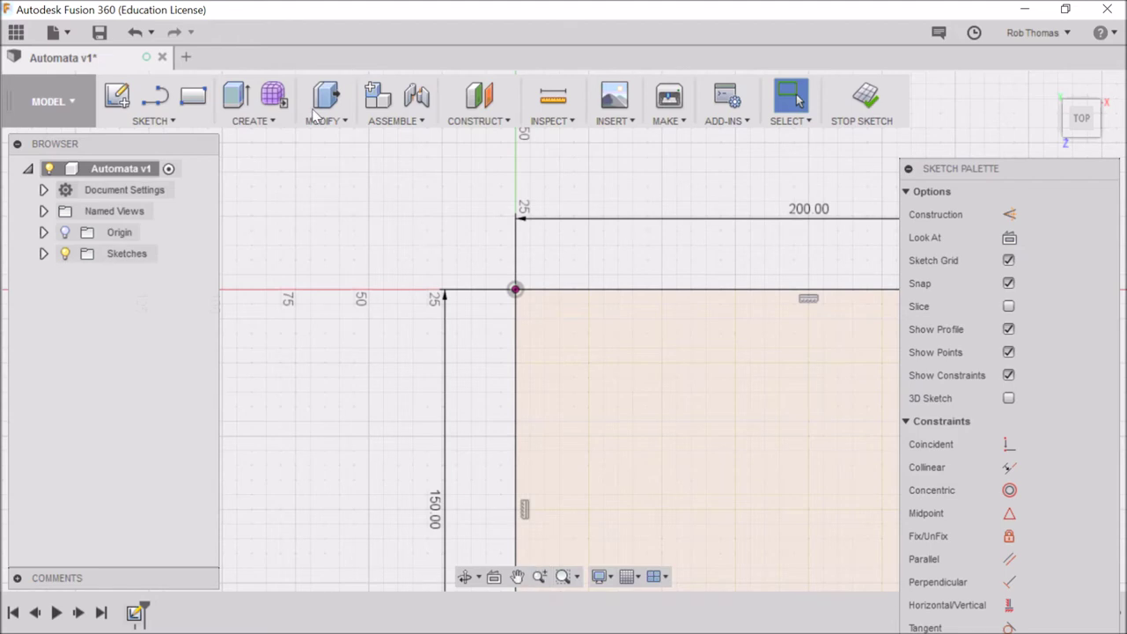
scroll(299, 209, "down", 3)
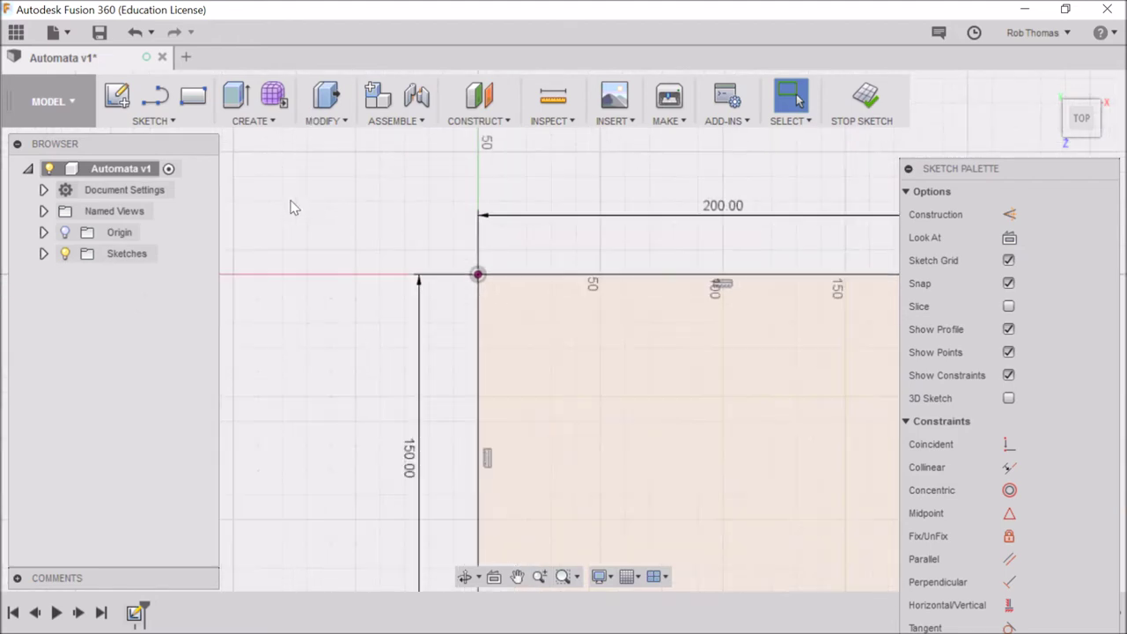
scroll(296, 201, "down", 2)
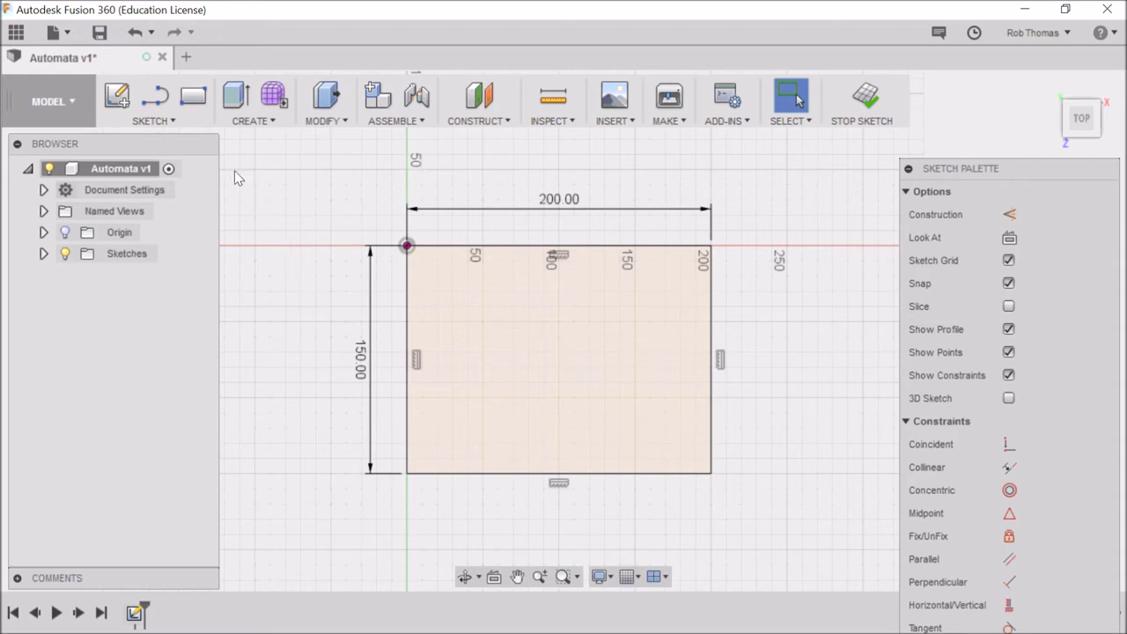
Offset the rectangle 12 mm inward to create an inner rectangle
left_click(152, 120)
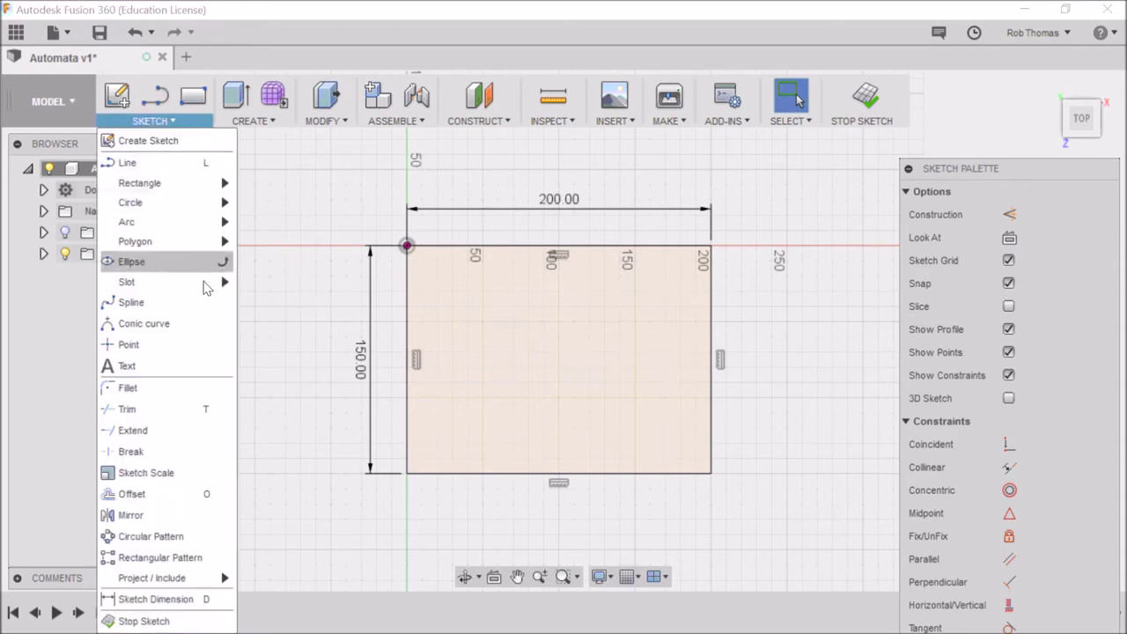
left_click(155, 498)
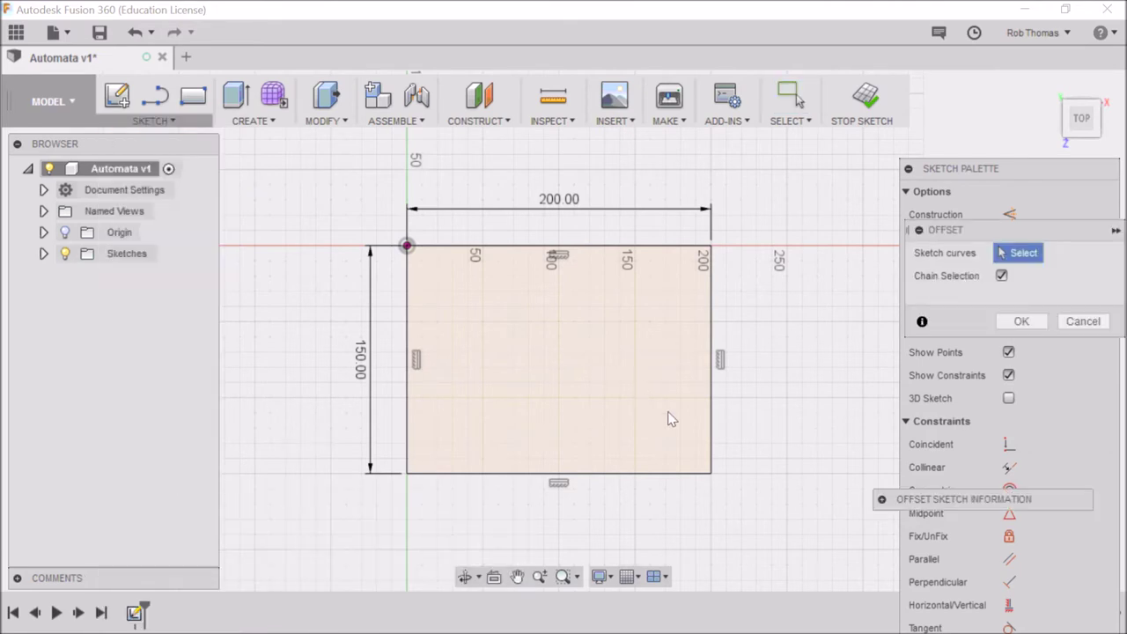
left_click(713, 429)
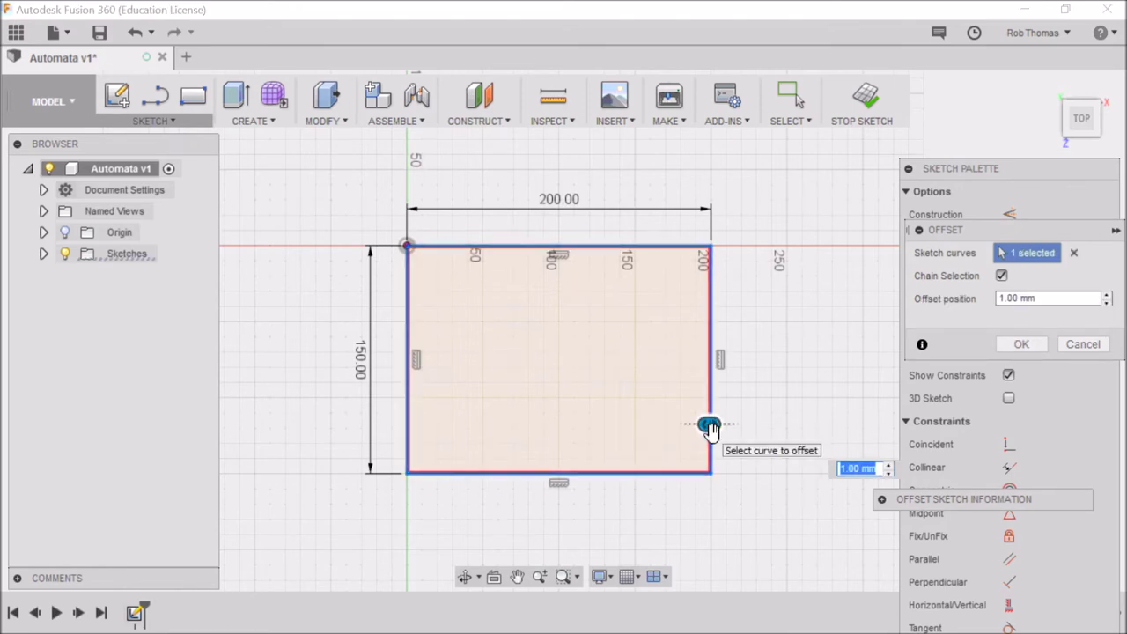
left_click_drag(710, 427, 699, 427)
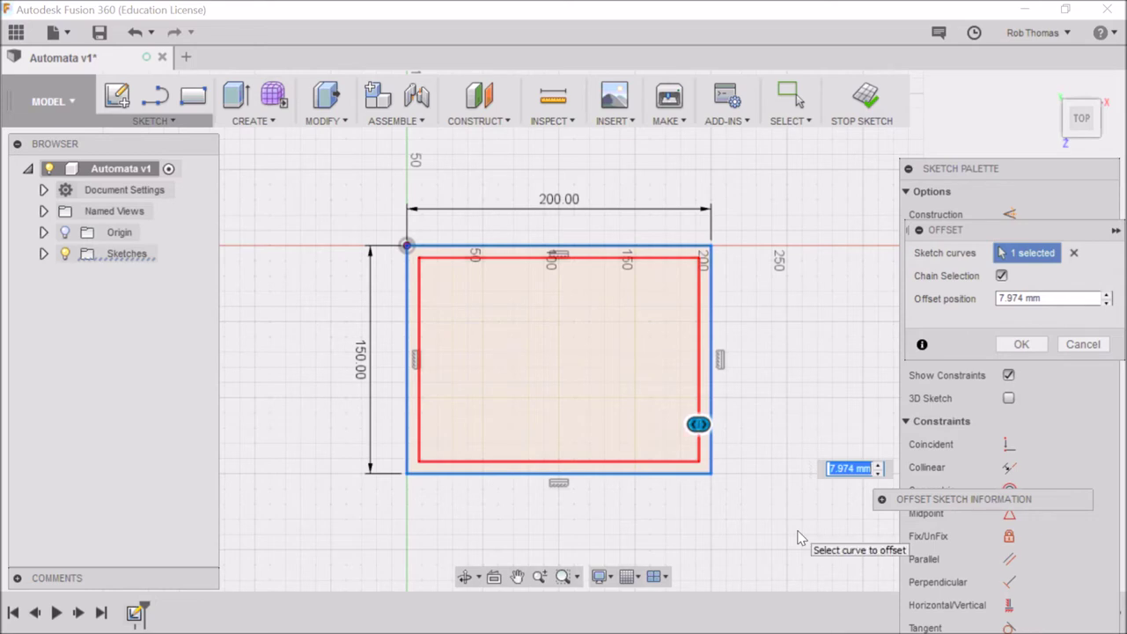
type("12")
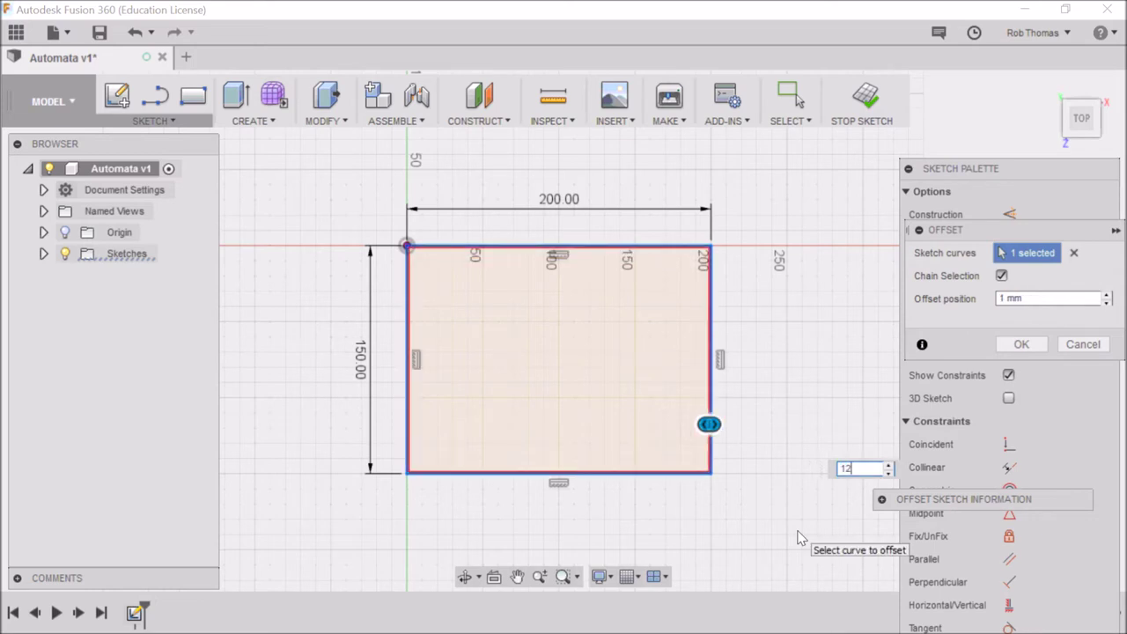
key("Return")
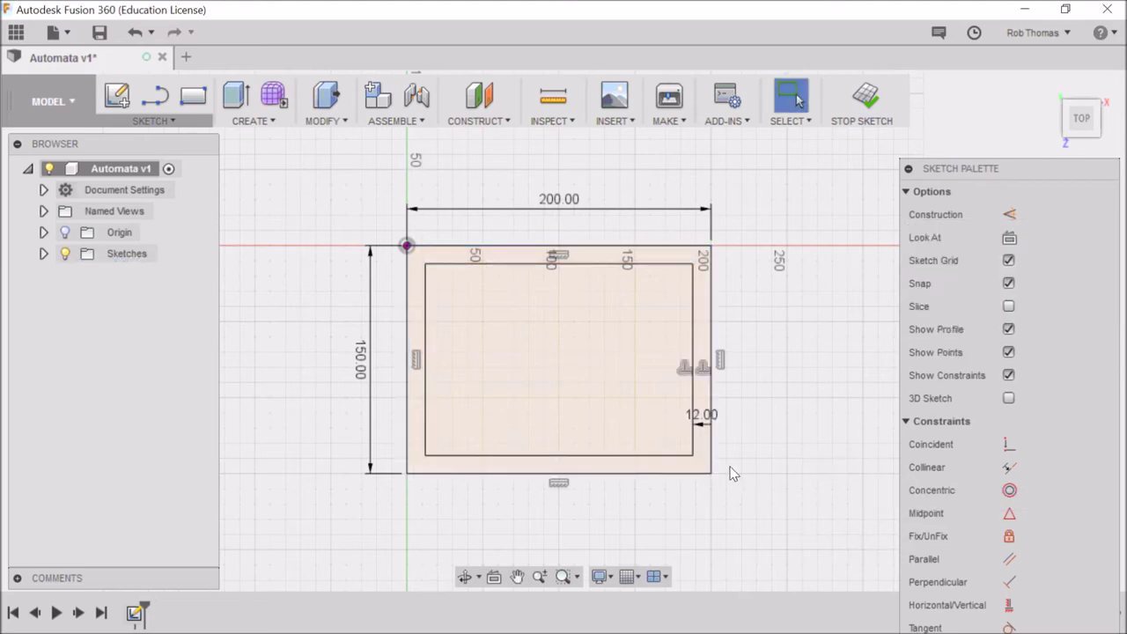
Select and deselect the inner profile to check the offset regions
left_click(531, 358)
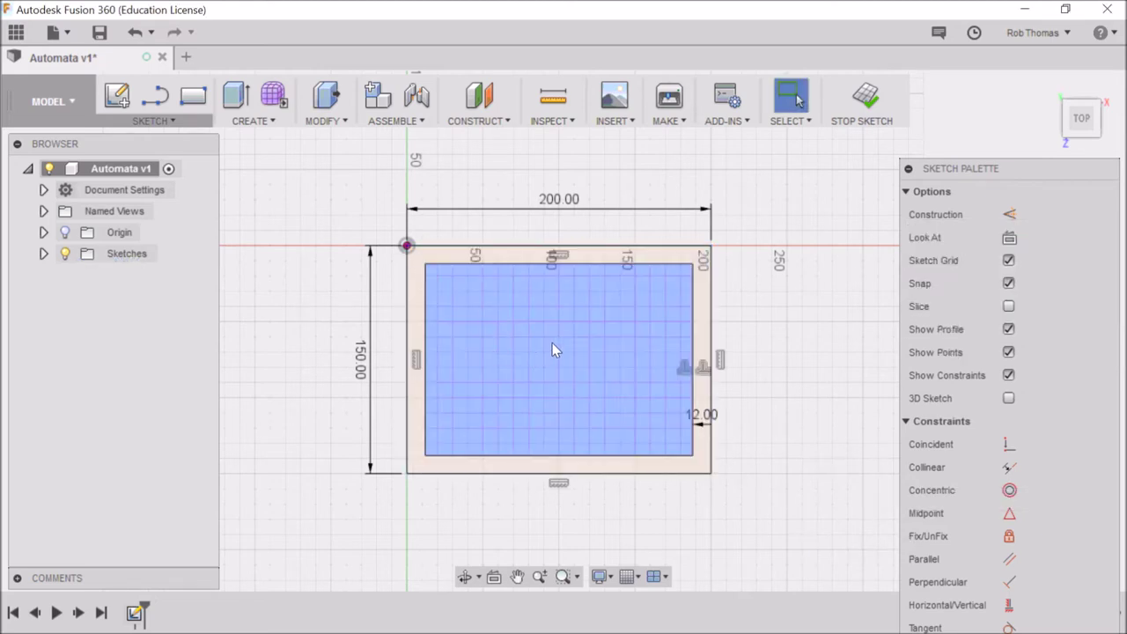
left_click(539, 321)
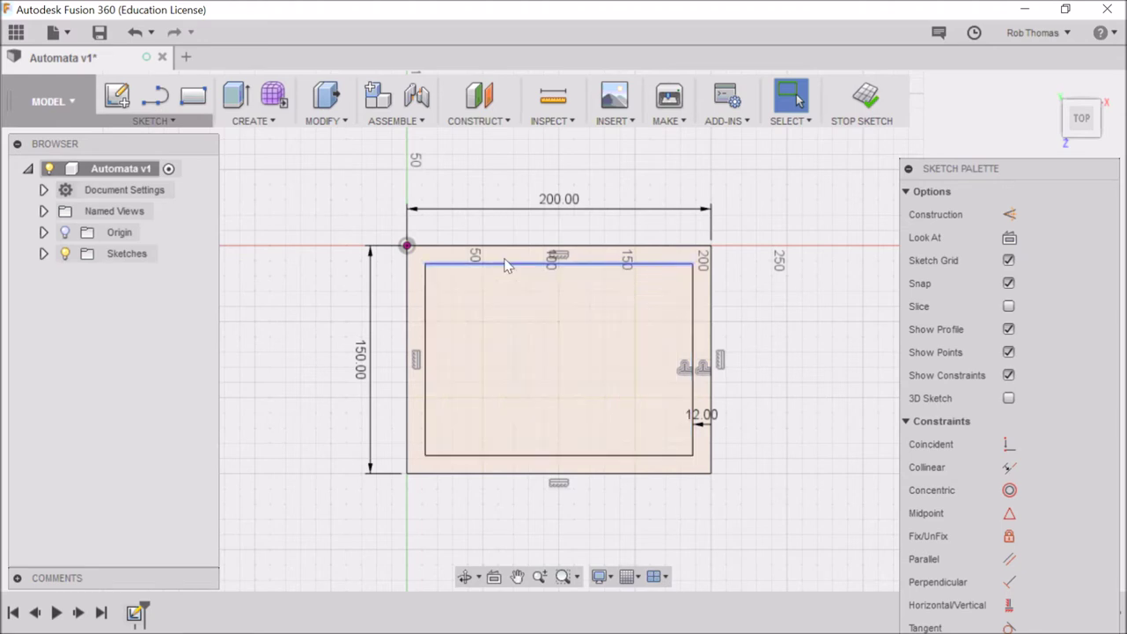
left_click(431, 327)
left_click(426, 314)
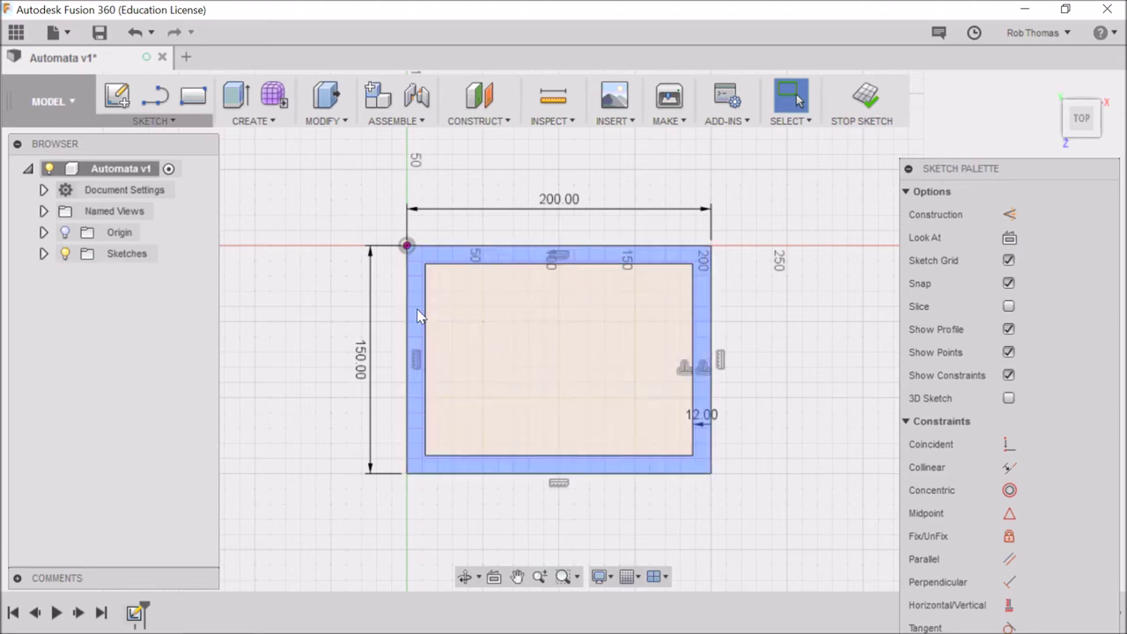
left_click(155, 123)
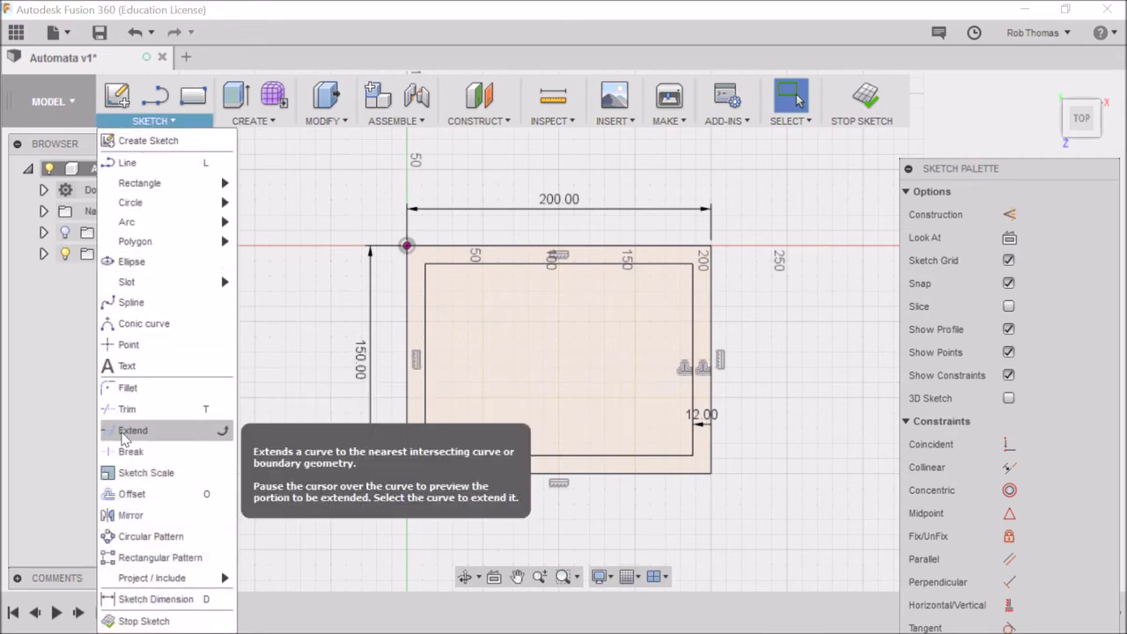
Extend both ends of the inner rectangle's top and bottom lines to the outer outline
left_click(124, 431)
left_click(155, 122)
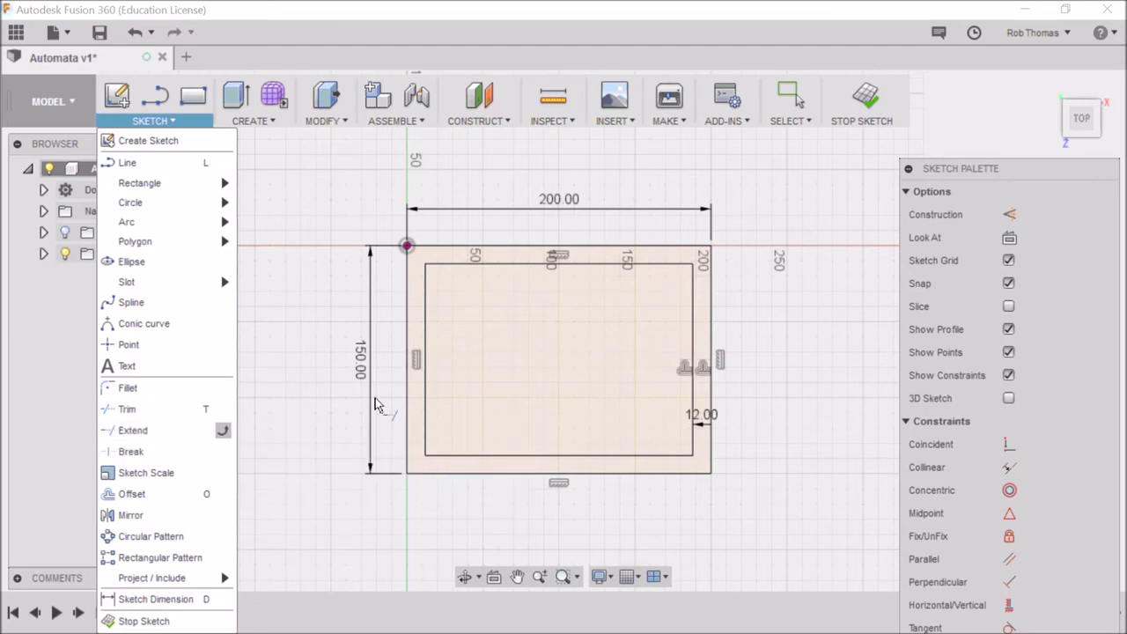
left_click(448, 270)
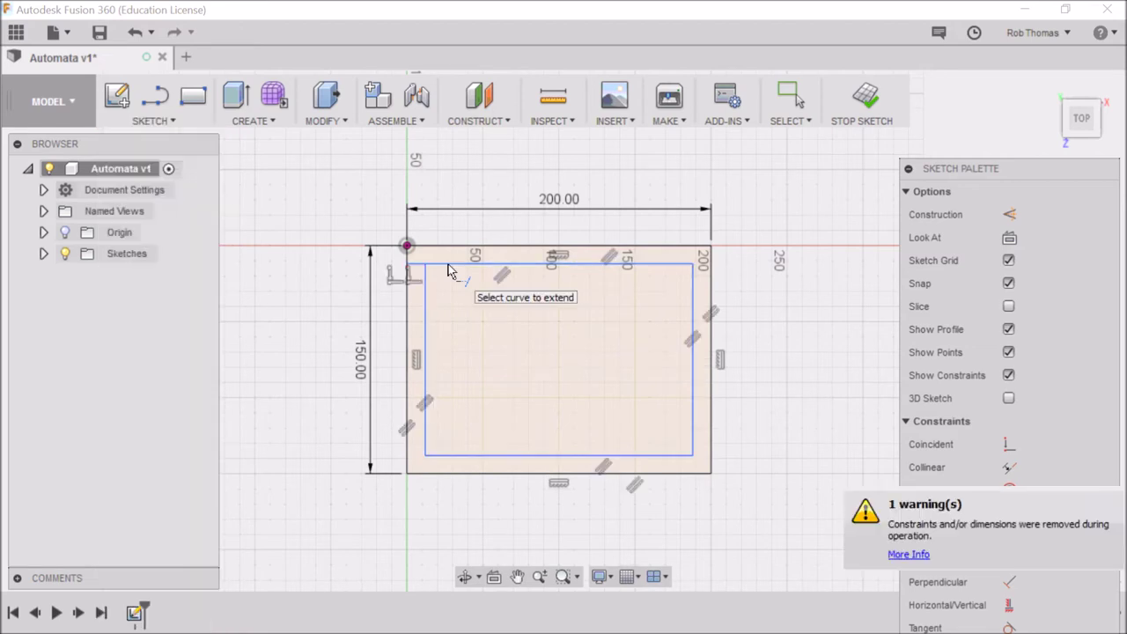
left_click(675, 268)
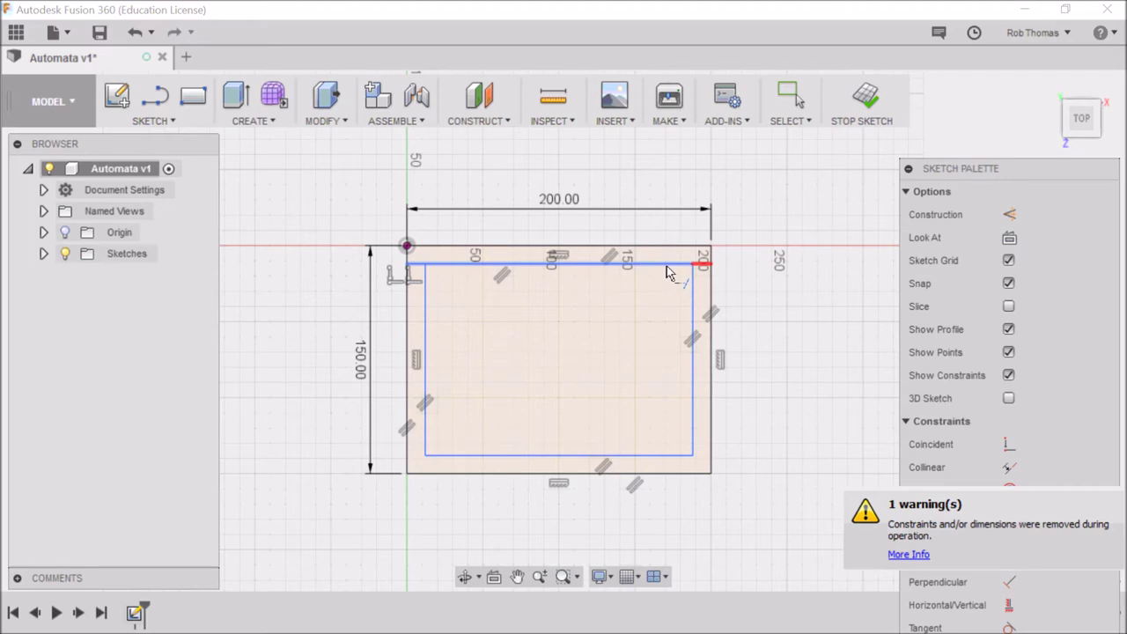
left_click(678, 457)
left_click(472, 459)
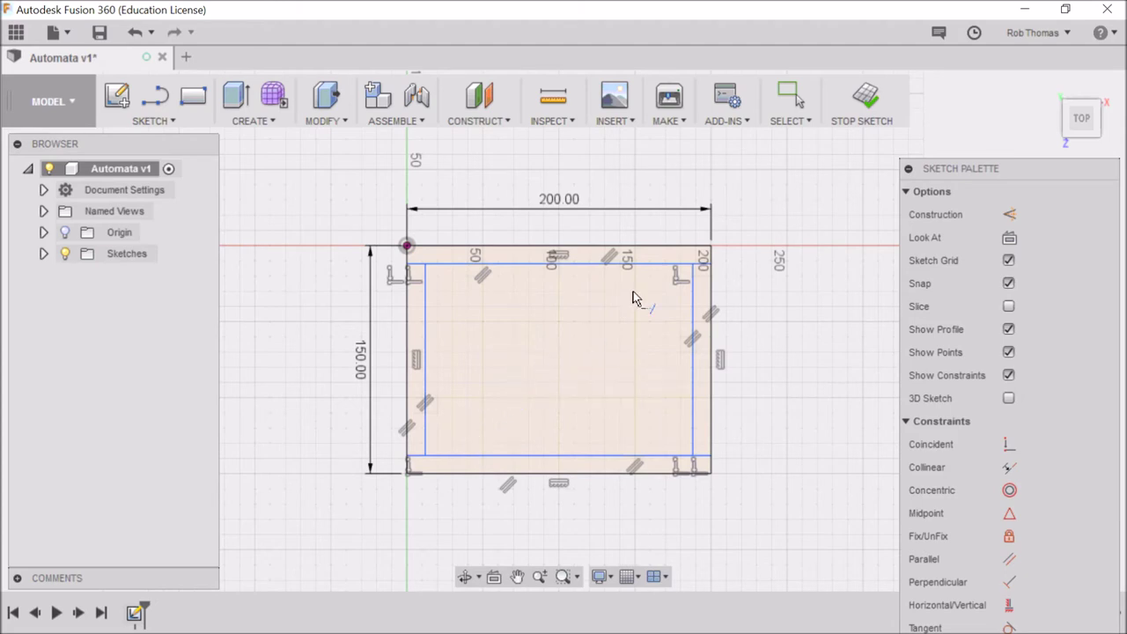
left_click(867, 97)
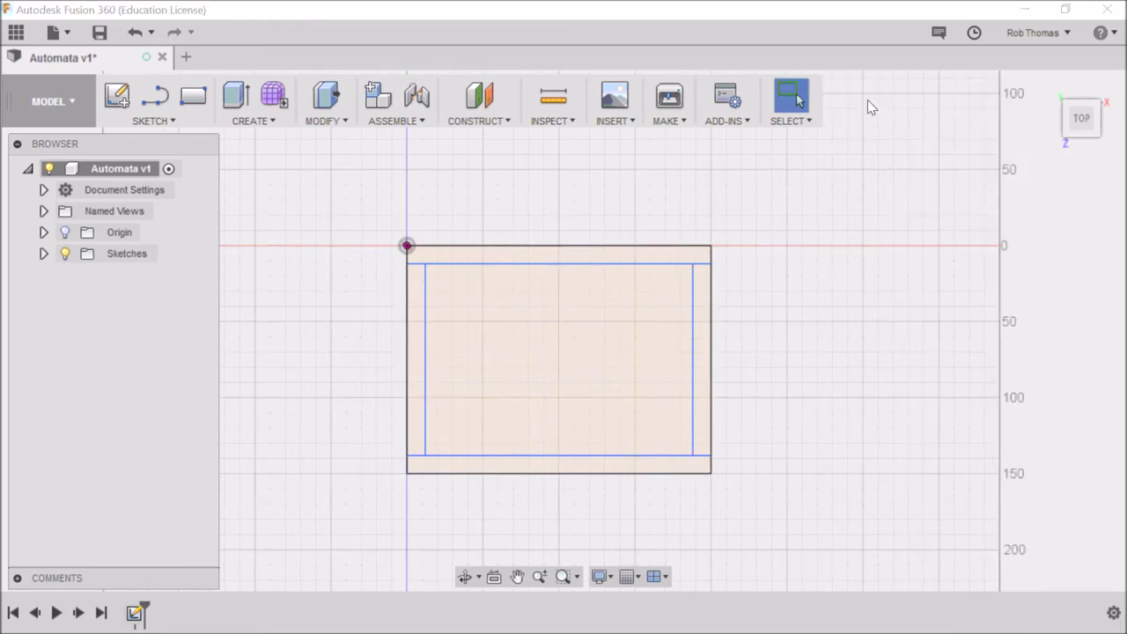
Switch to the isometric ViewCube corner view and launch the Extrude command
mouse_move(1103, 109)
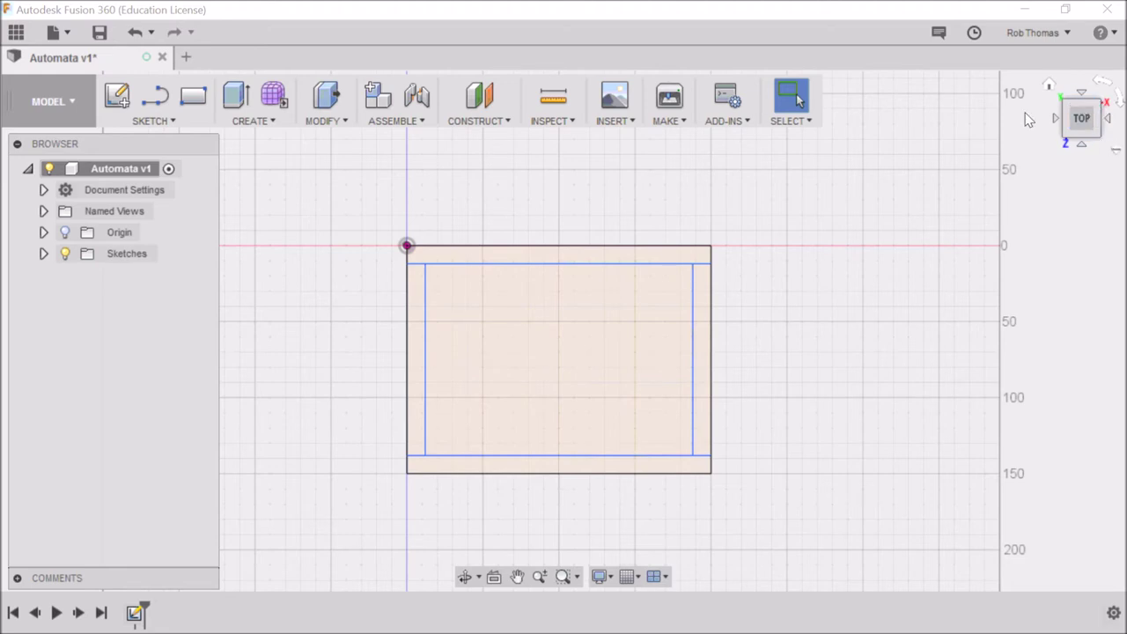
left_click(1107, 147)
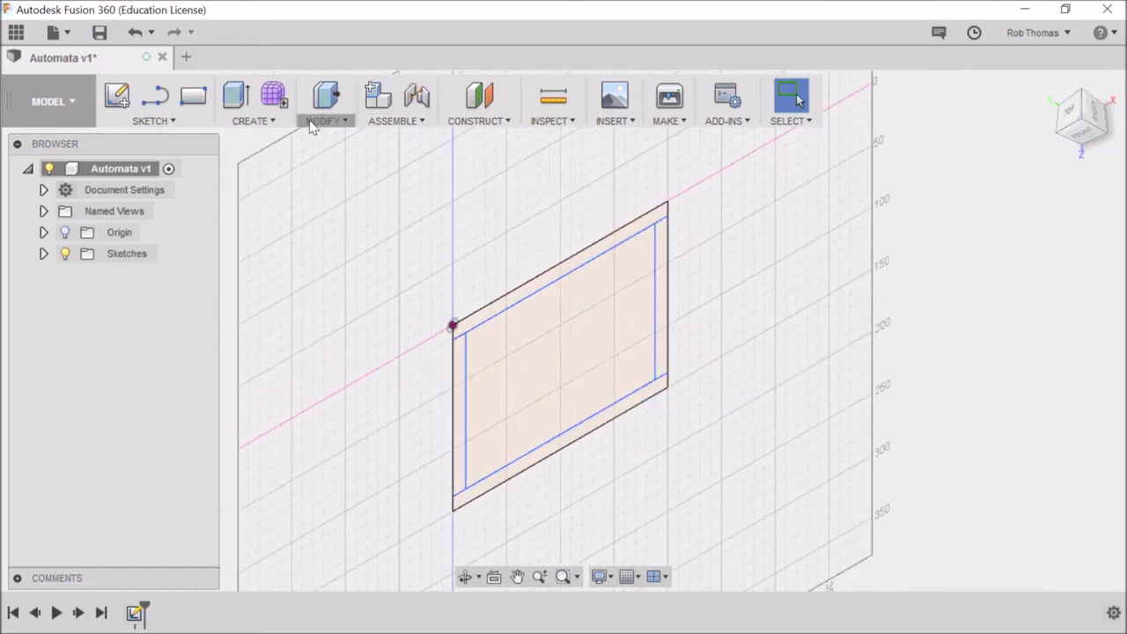
left_click(239, 97)
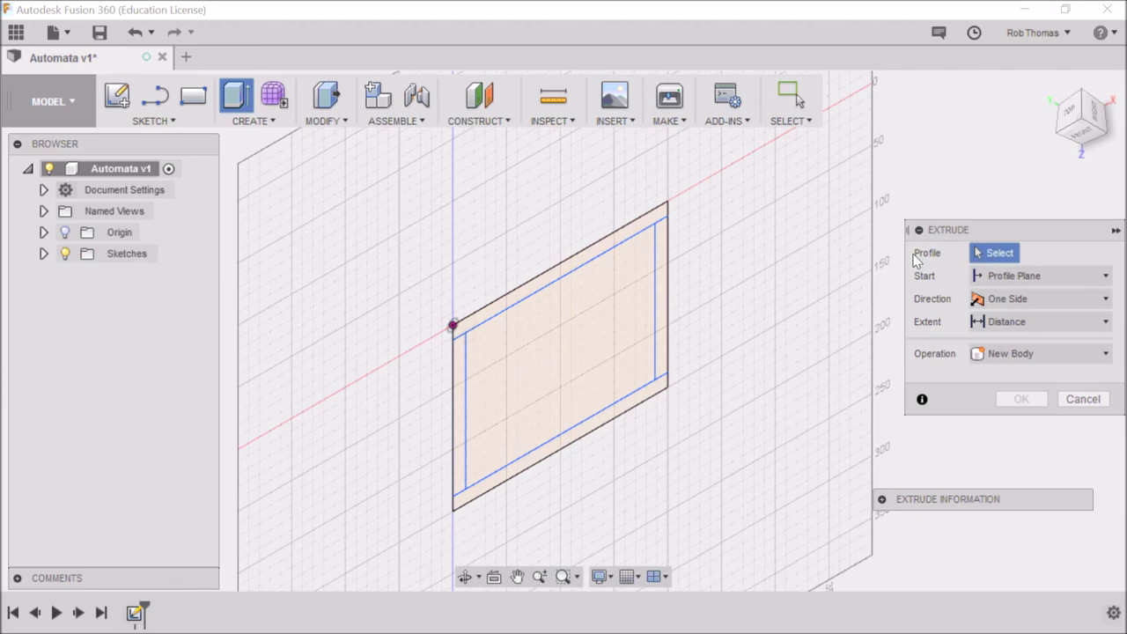
Extrude the top and bottom strip profiles 65 mm into two solid slabs
left_click(598, 255)
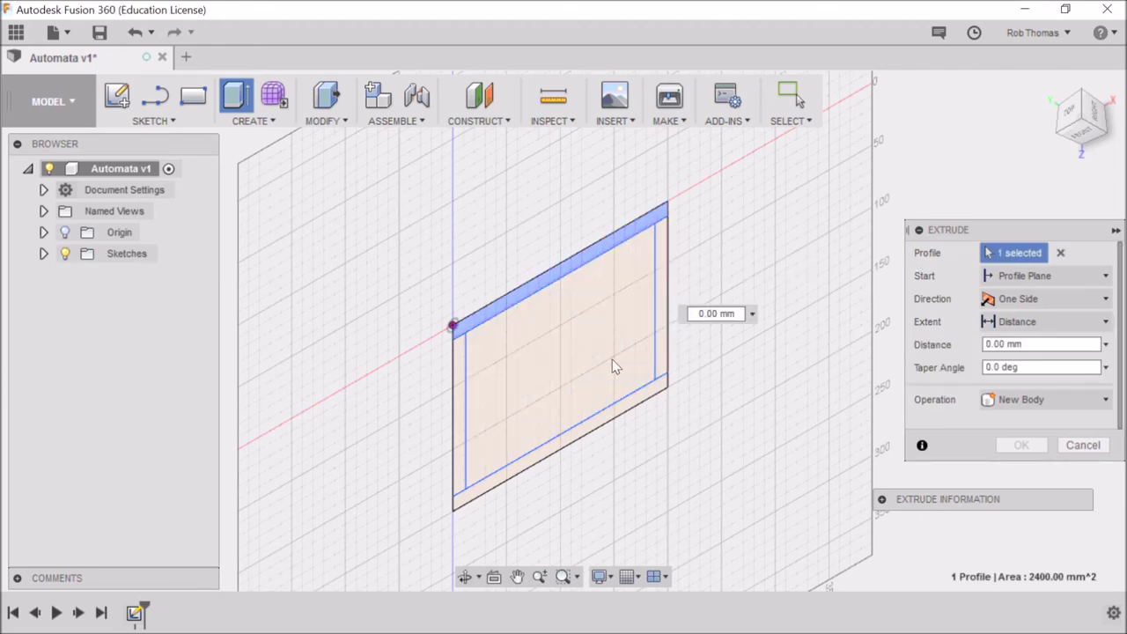
left_click(615, 418)
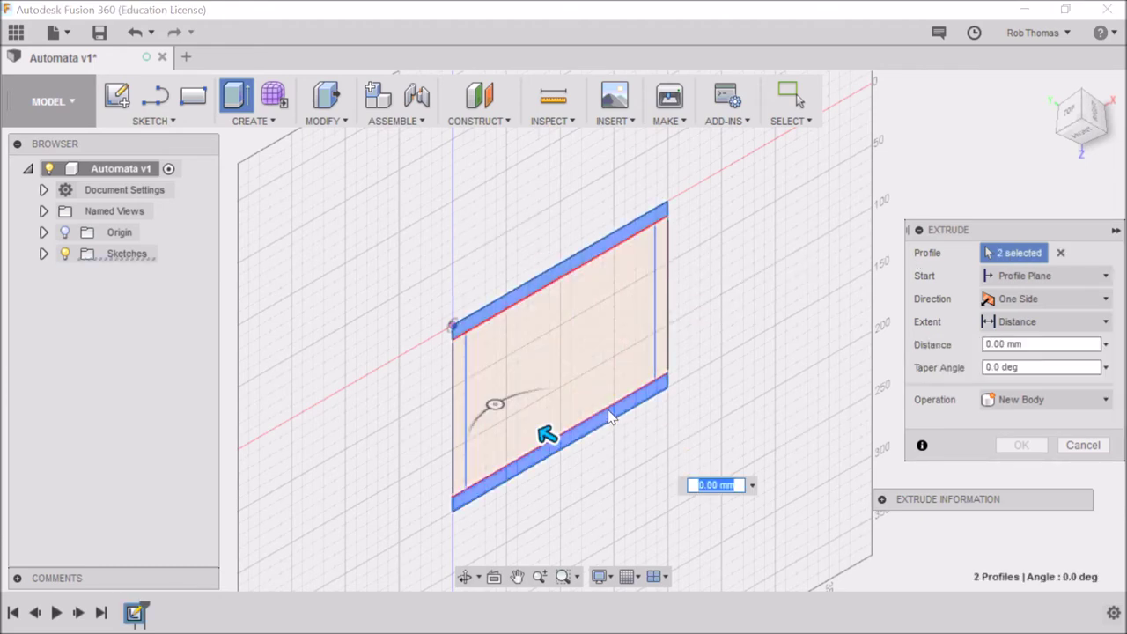
left_click_drag(546, 434, 504, 405)
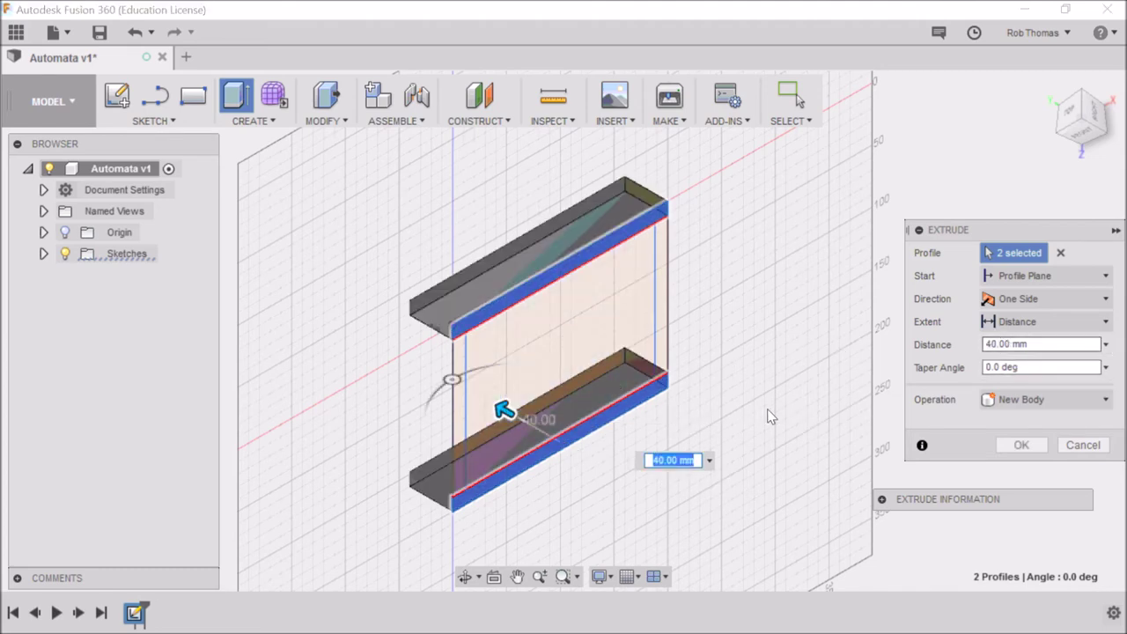
type("65")
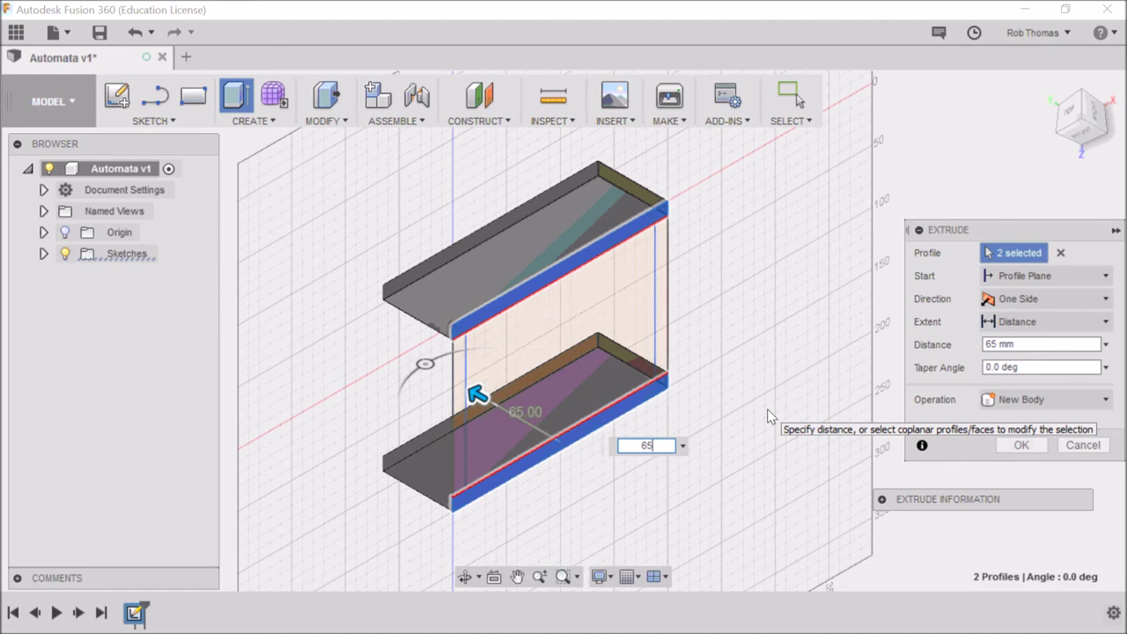
key("Return")
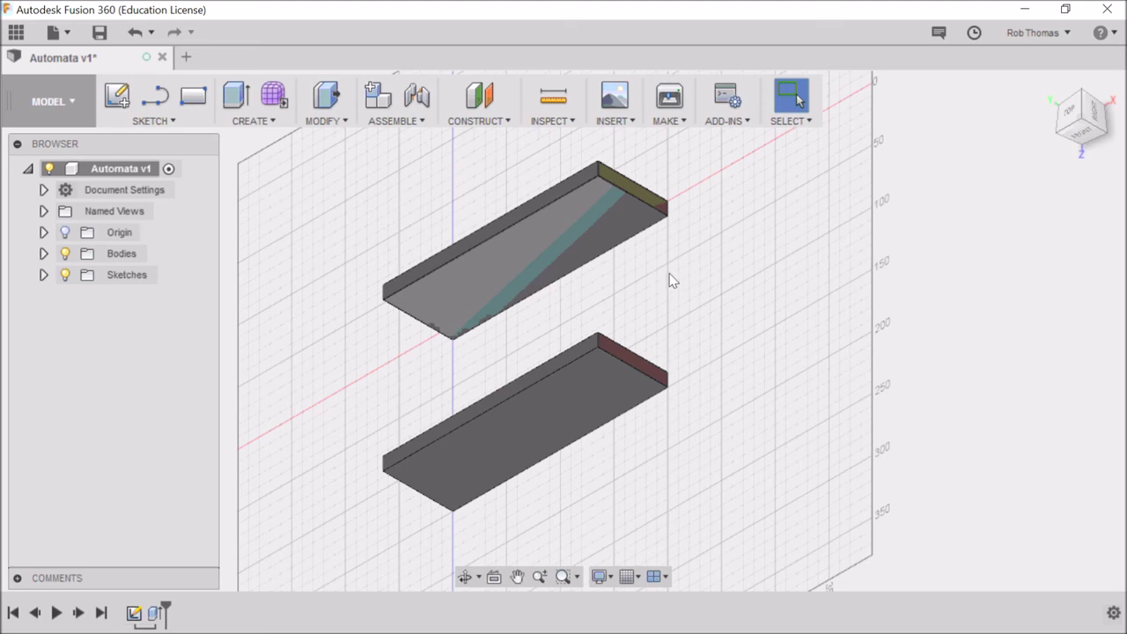
Turn Sketch1's visibility back on from the Browser's Sketches folder
left_click(46, 277)
left_click(81, 298)
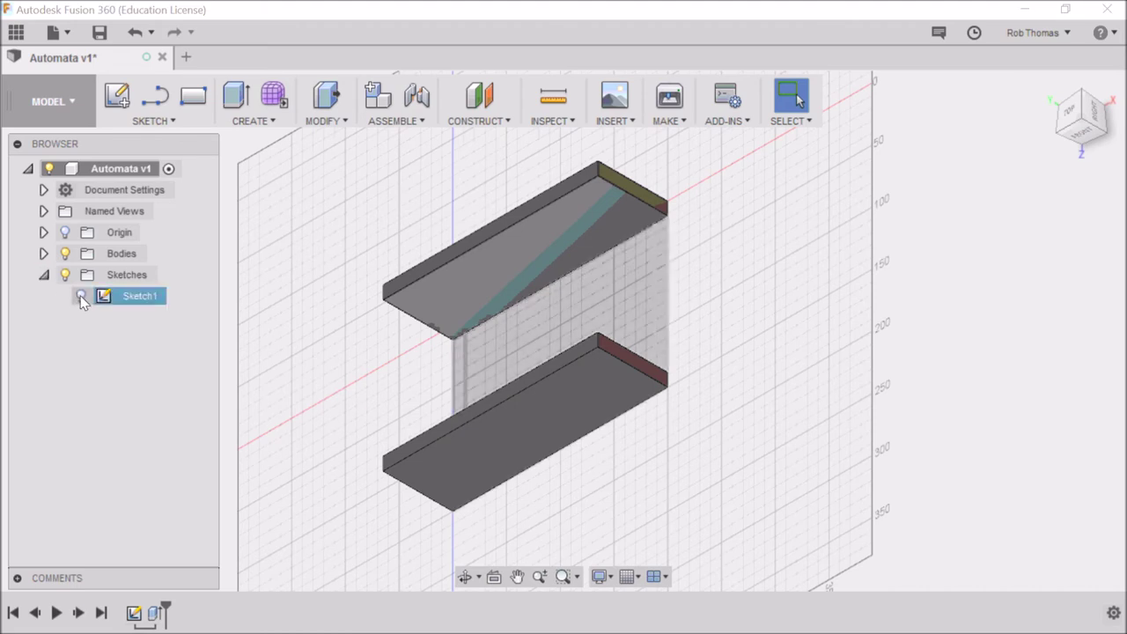
left_click(81, 297)
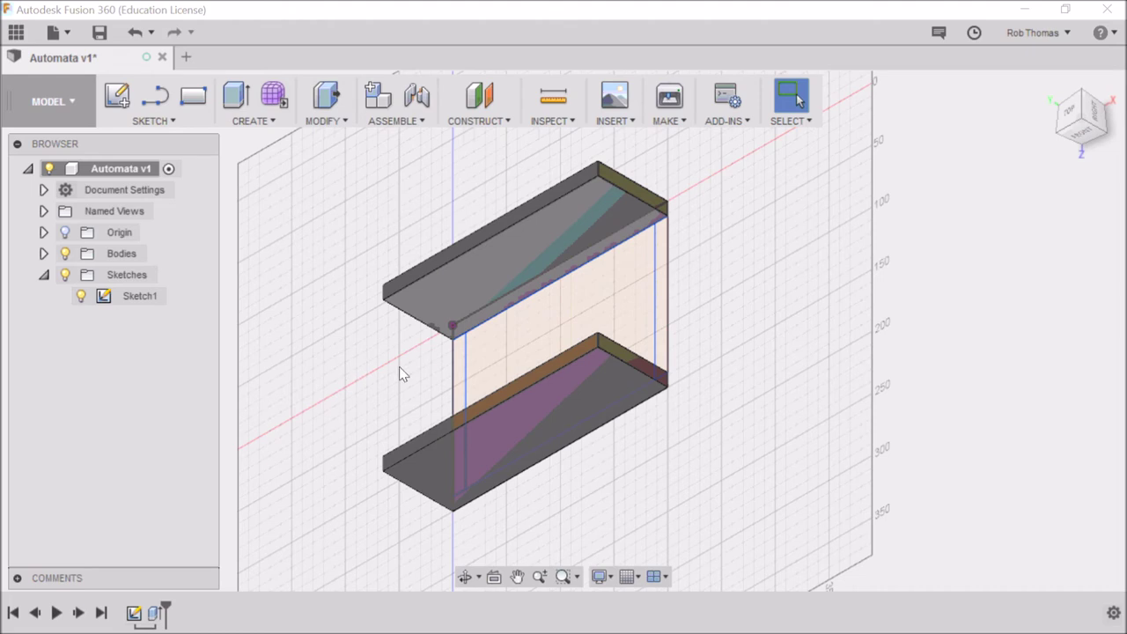
left_click(254, 119)
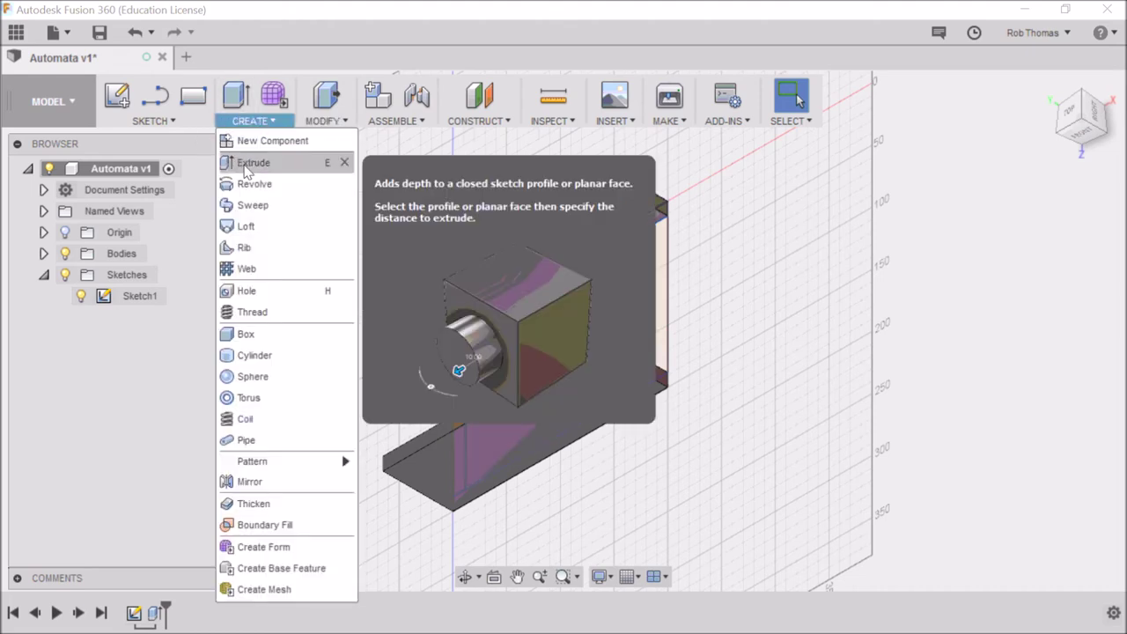
Extrude the left and right side strip profiles 65 mm as a New Body
left_click(254, 163)
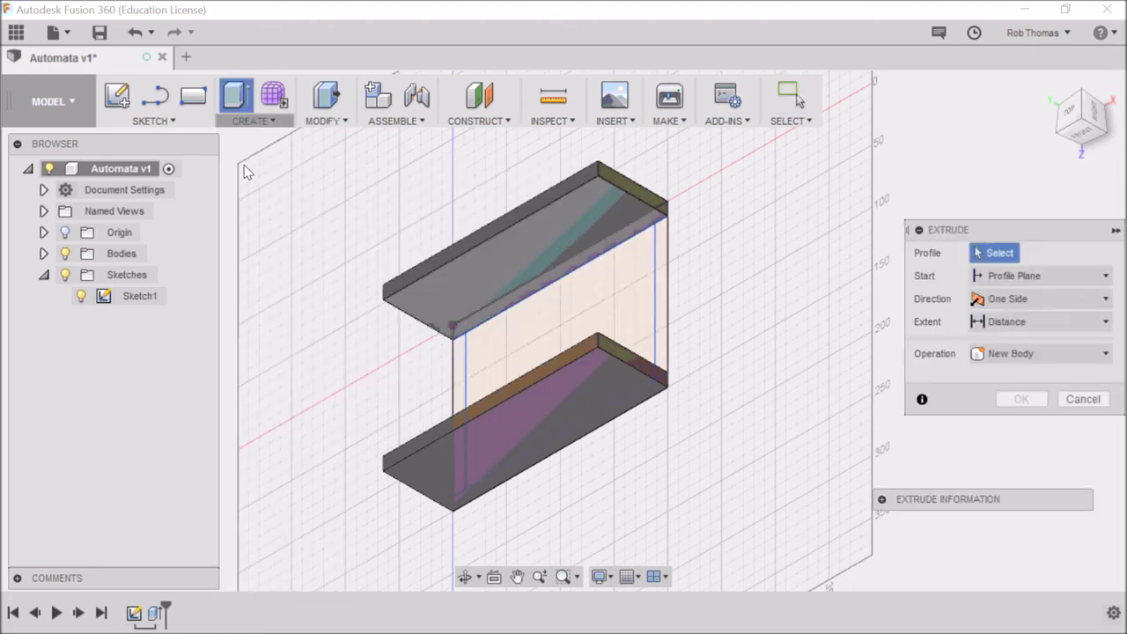
left_click(459, 362)
left_click(659, 296)
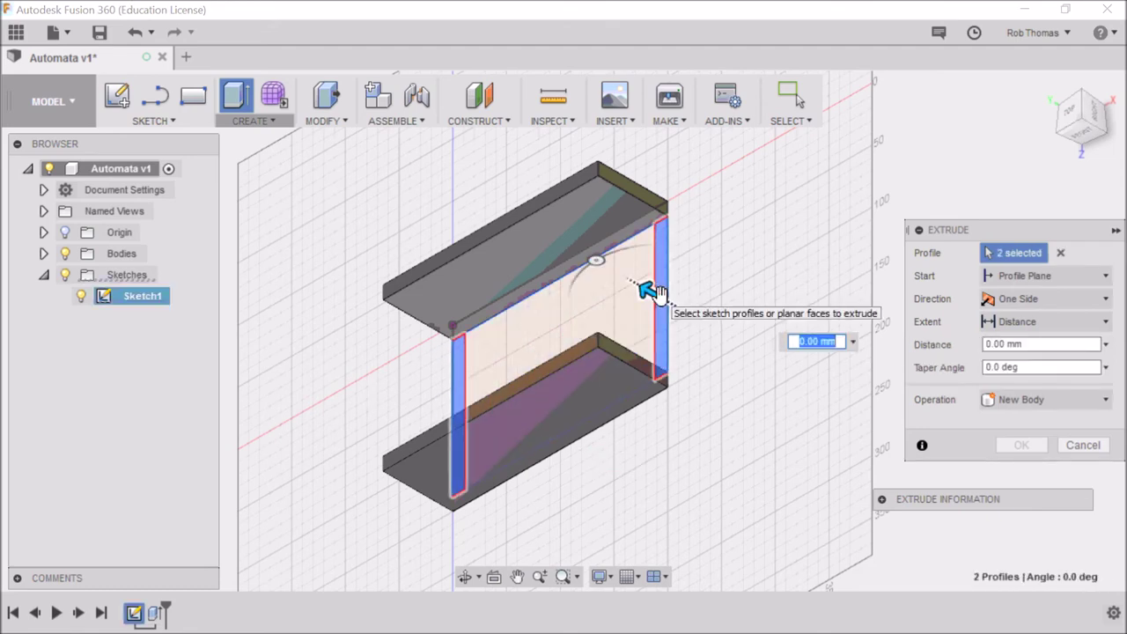
type("65")
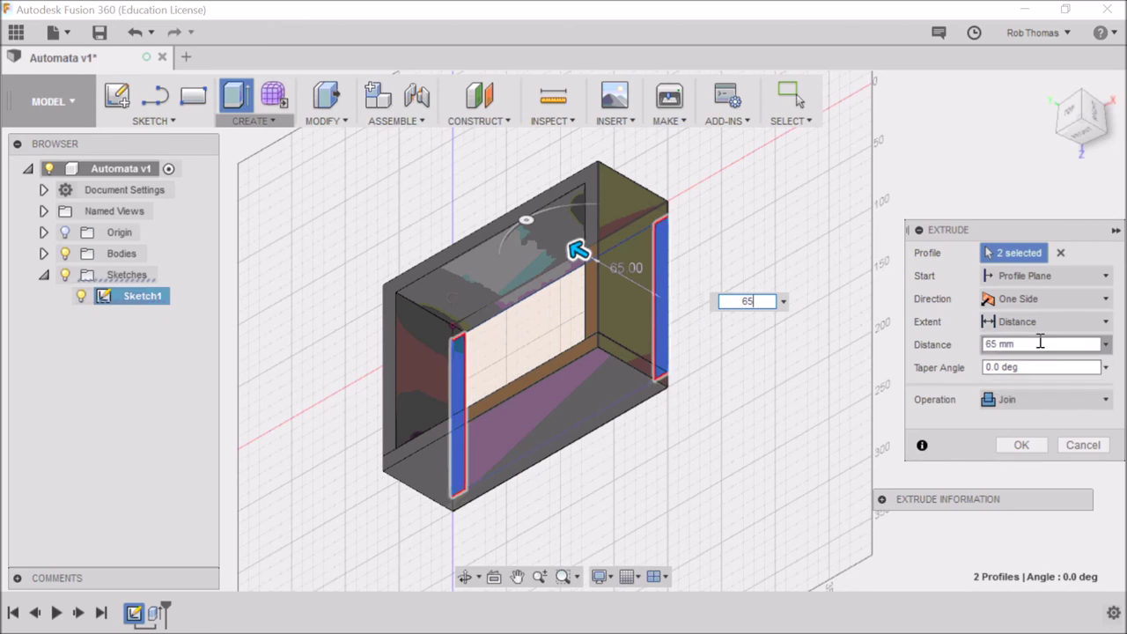
left_click(1004, 400)
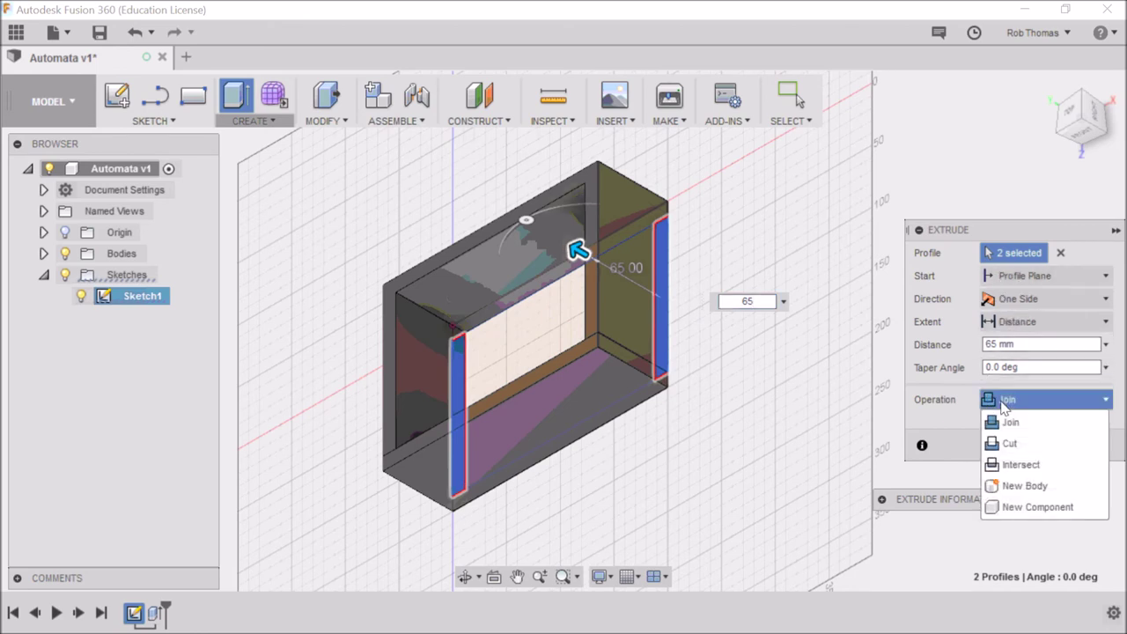
left_click(1022, 486)
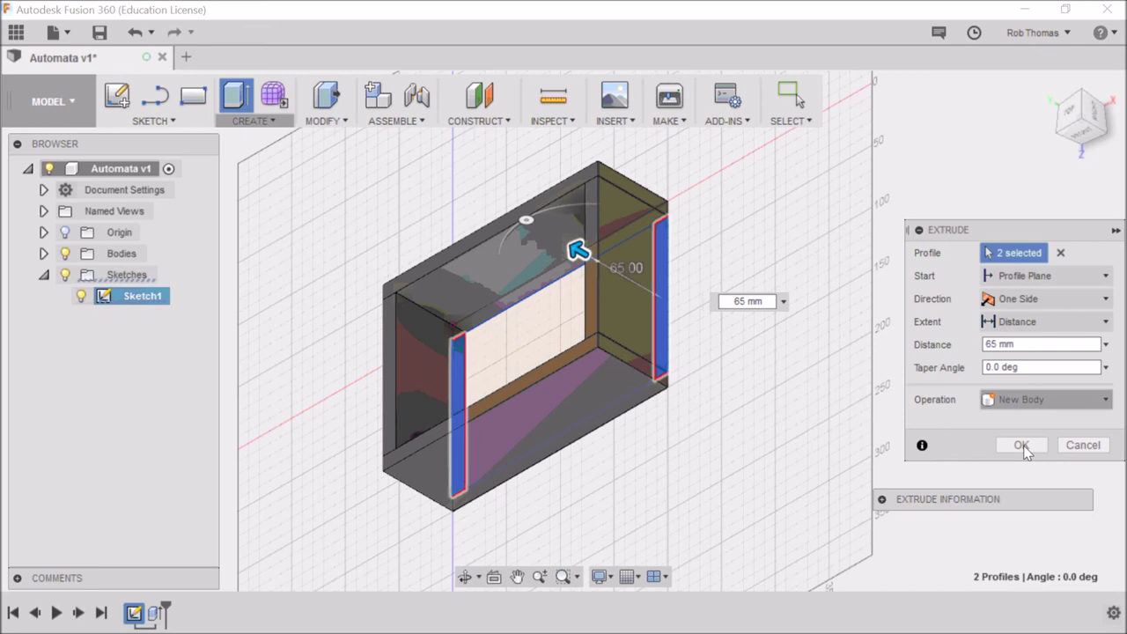
left_click(1022, 446)
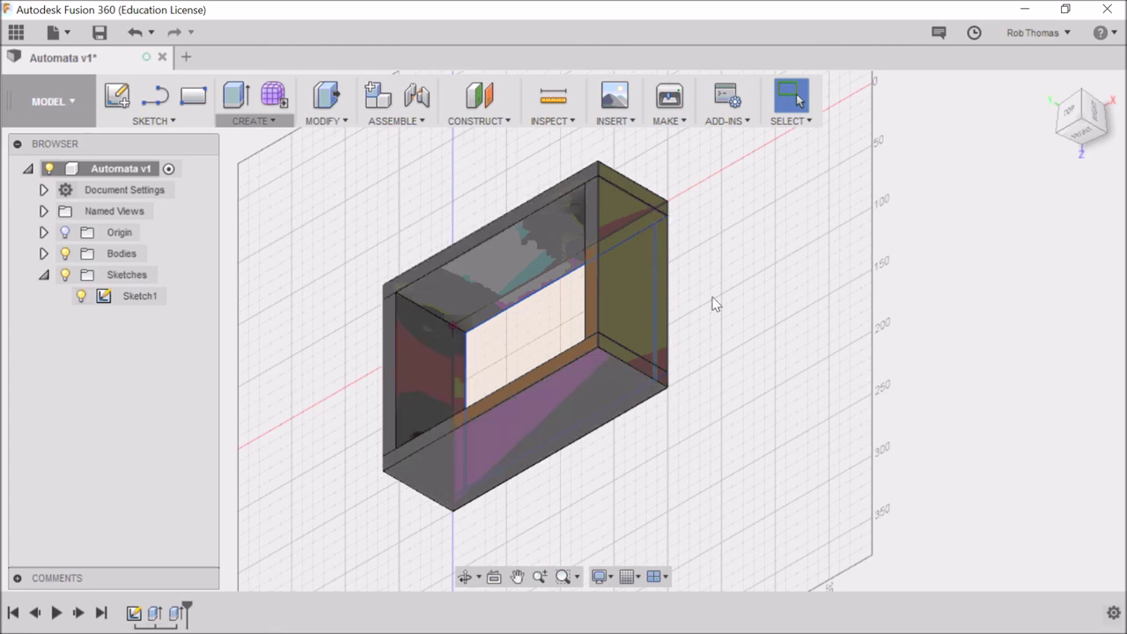
Apply Bamboo Light - Semigloss from the Wood > Finished library to both side walls
right_click(729, 218)
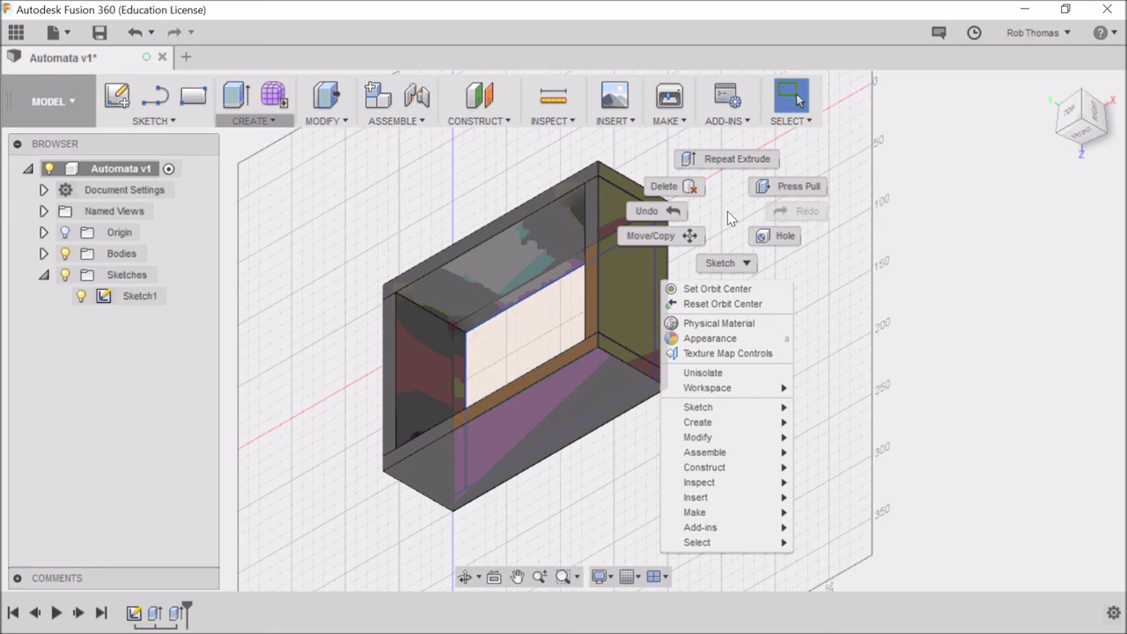
left_click(714, 342)
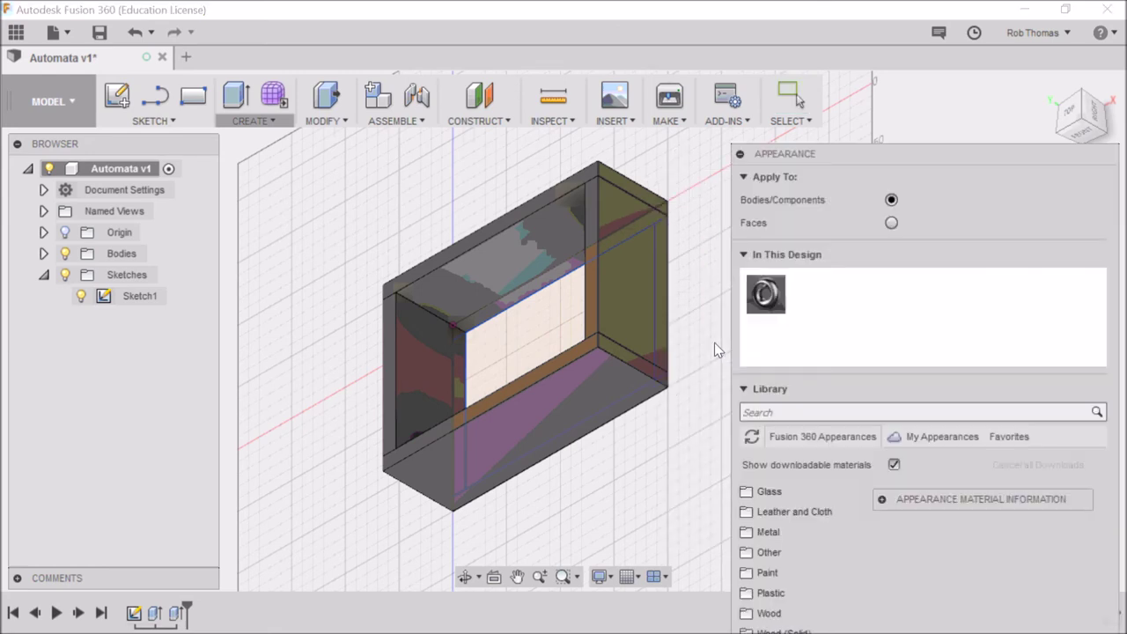
left_click_drag(911, 147, 905, 71)
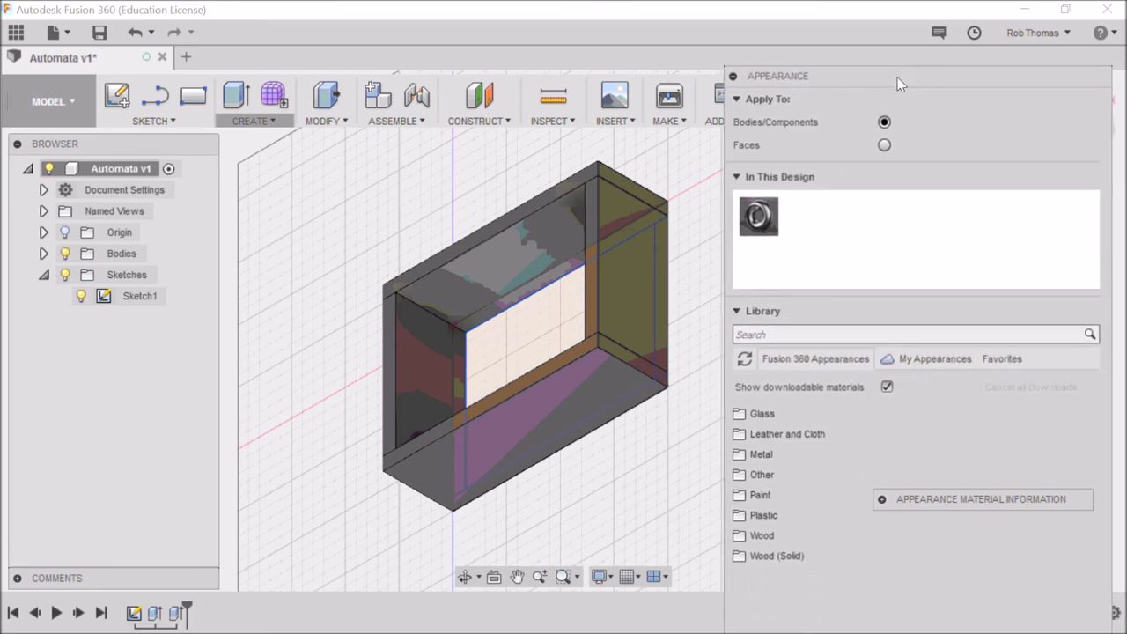
left_click(738, 535)
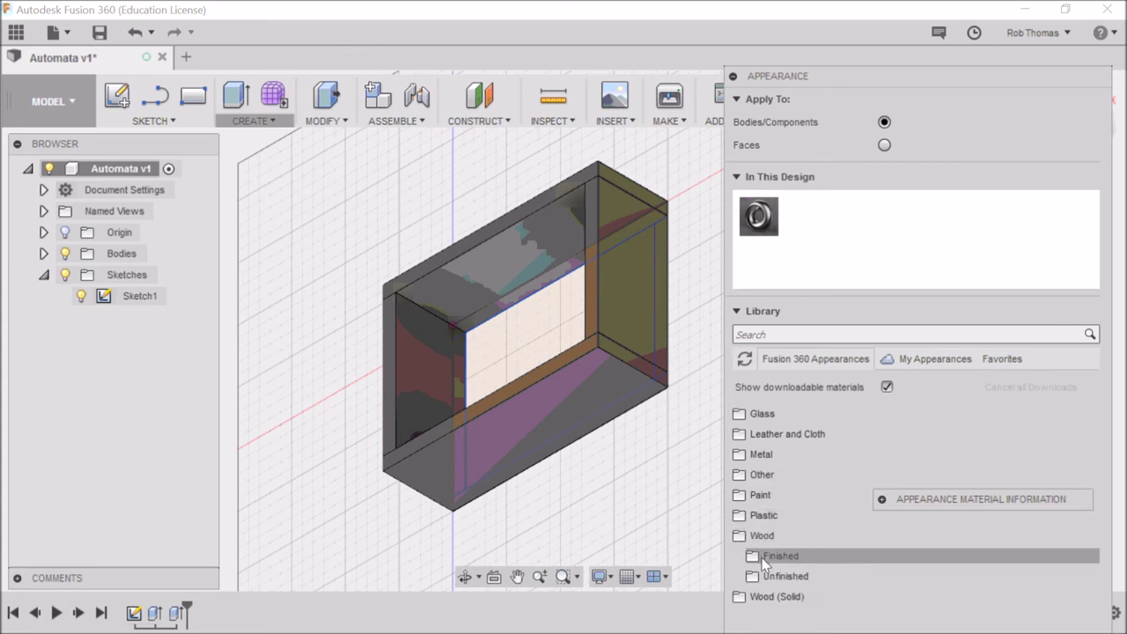
left_click(762, 560)
scroll(786, 520, "down", 1)
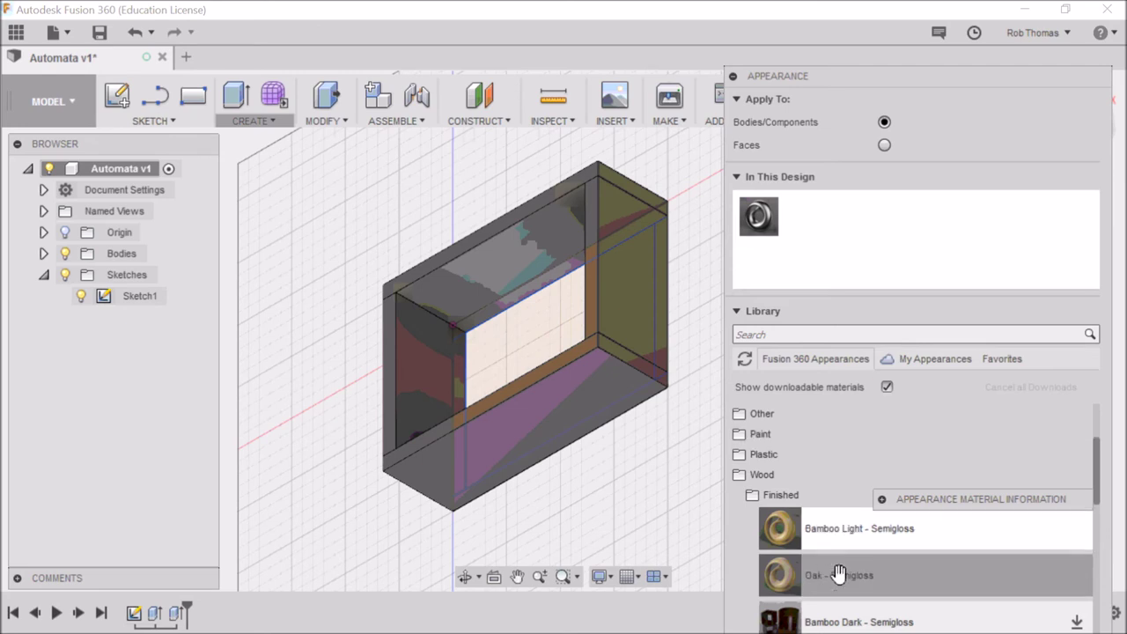
left_click(1078, 623)
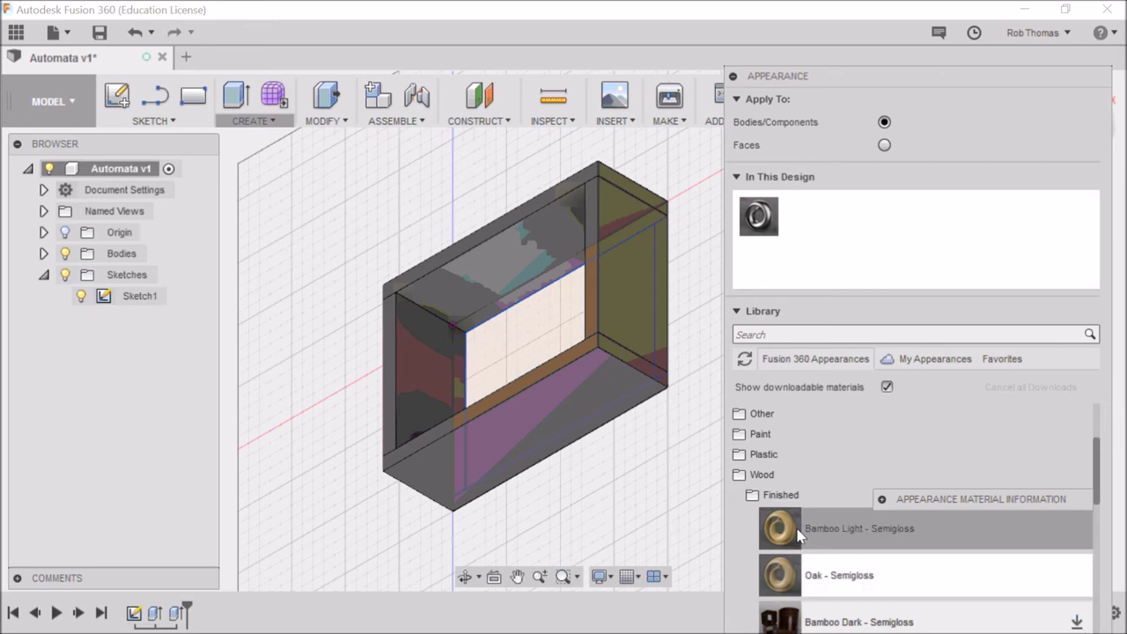
left_click_drag(800, 536, 590, 298)
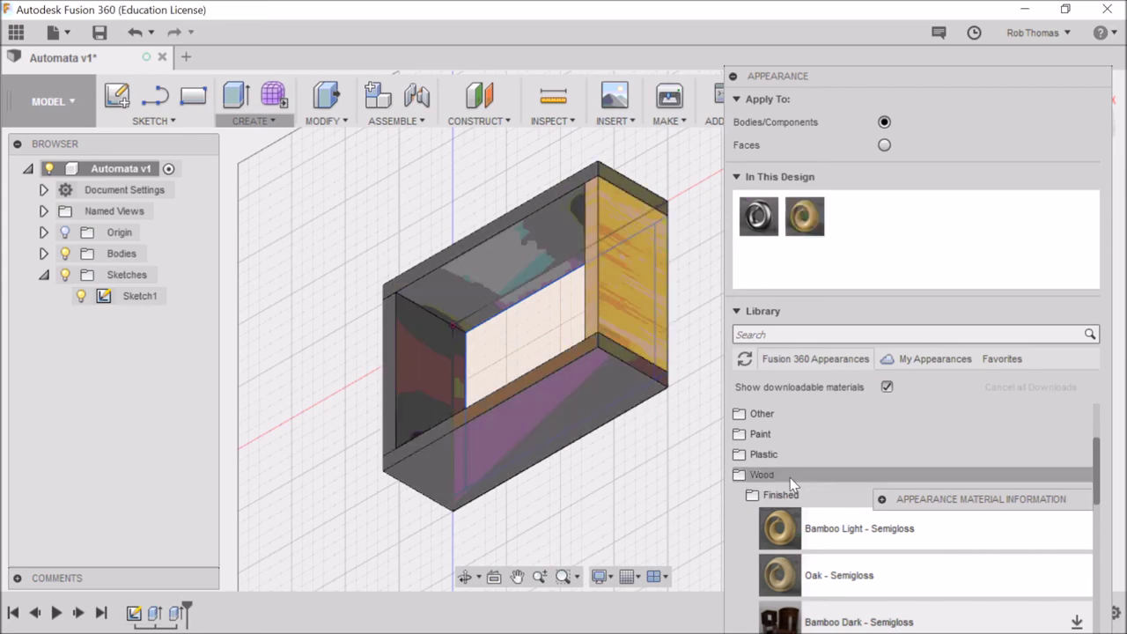
left_click_drag(790, 533, 389, 368)
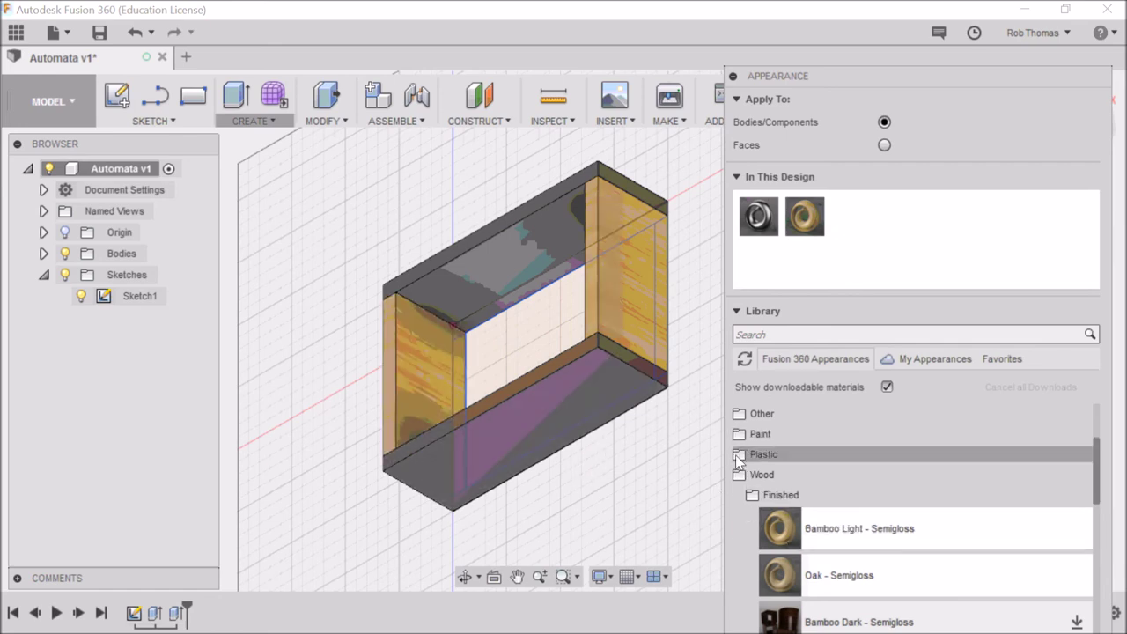
Apply the Metal > Chrome finish to the bottom piece of the box
scroll(737, 456, "up", 2)
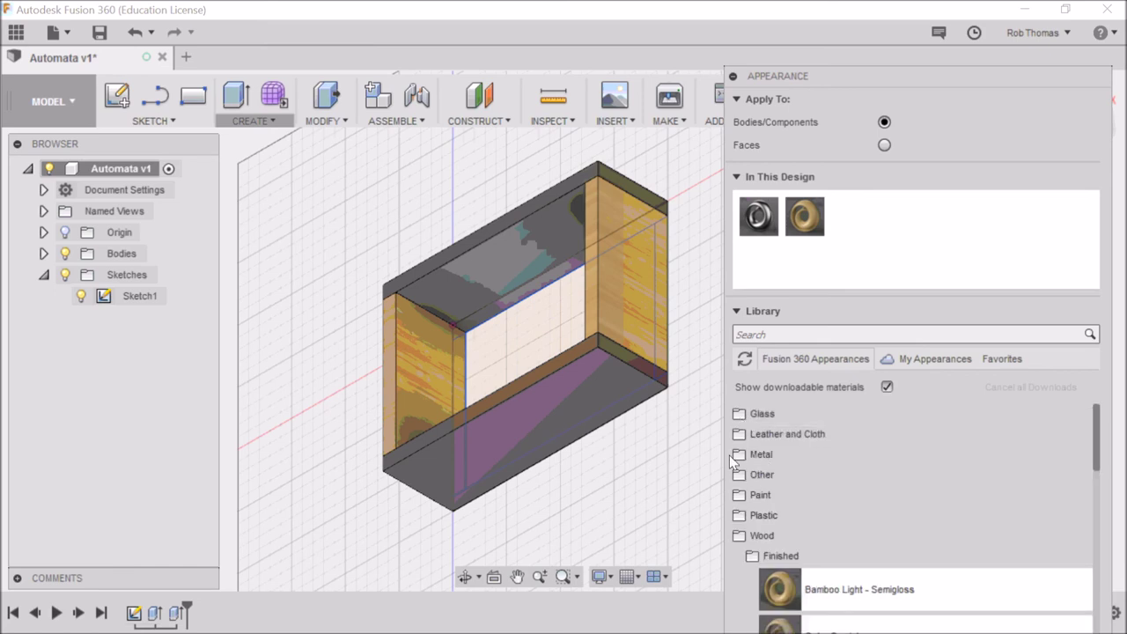
left_click(742, 455)
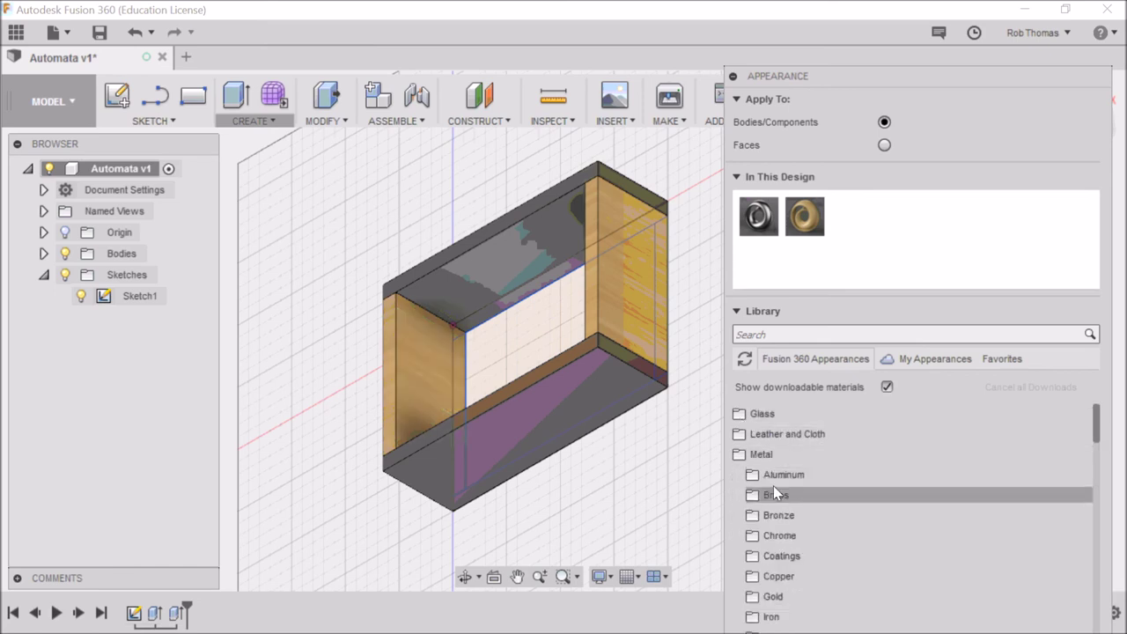
left_click(774, 537)
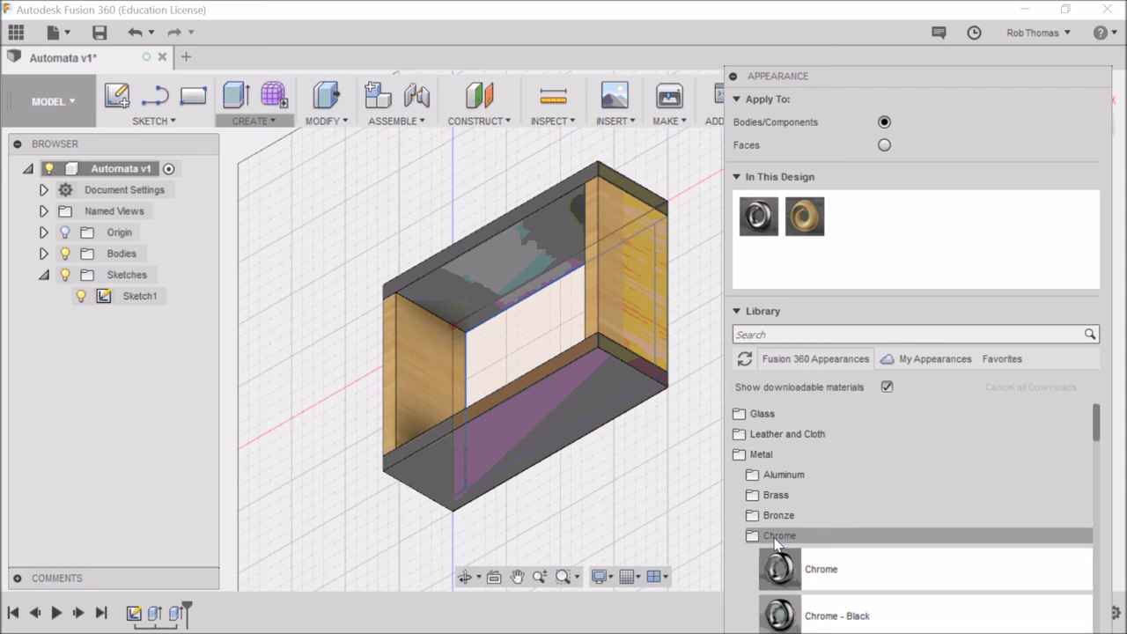
left_click_drag(780, 571, 587, 382)
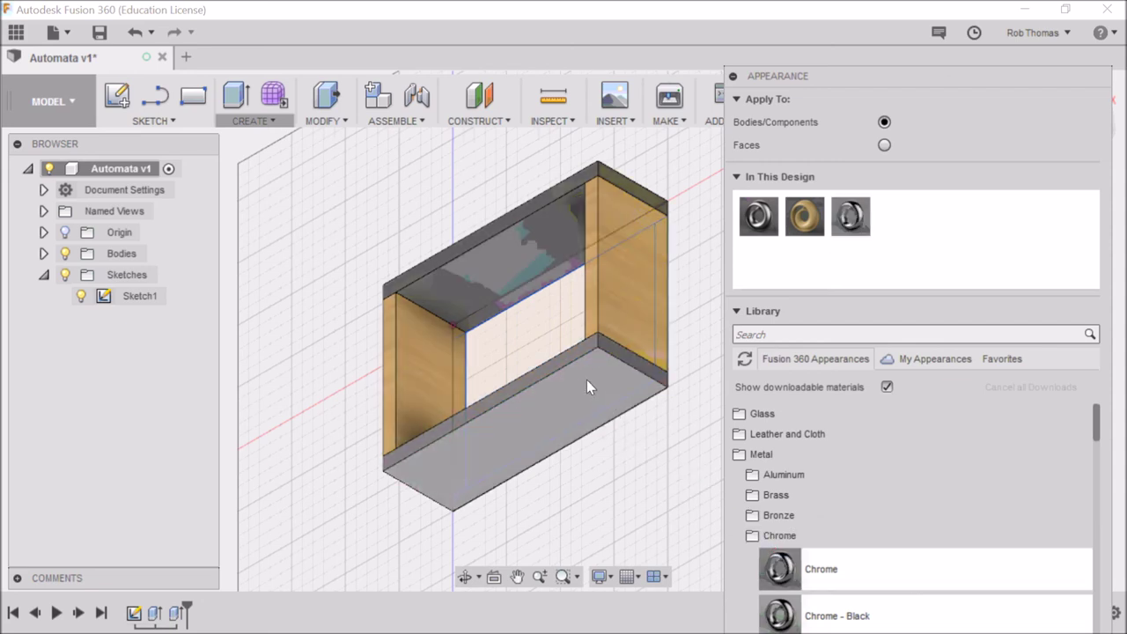
left_click_drag(774, 572, 520, 213)
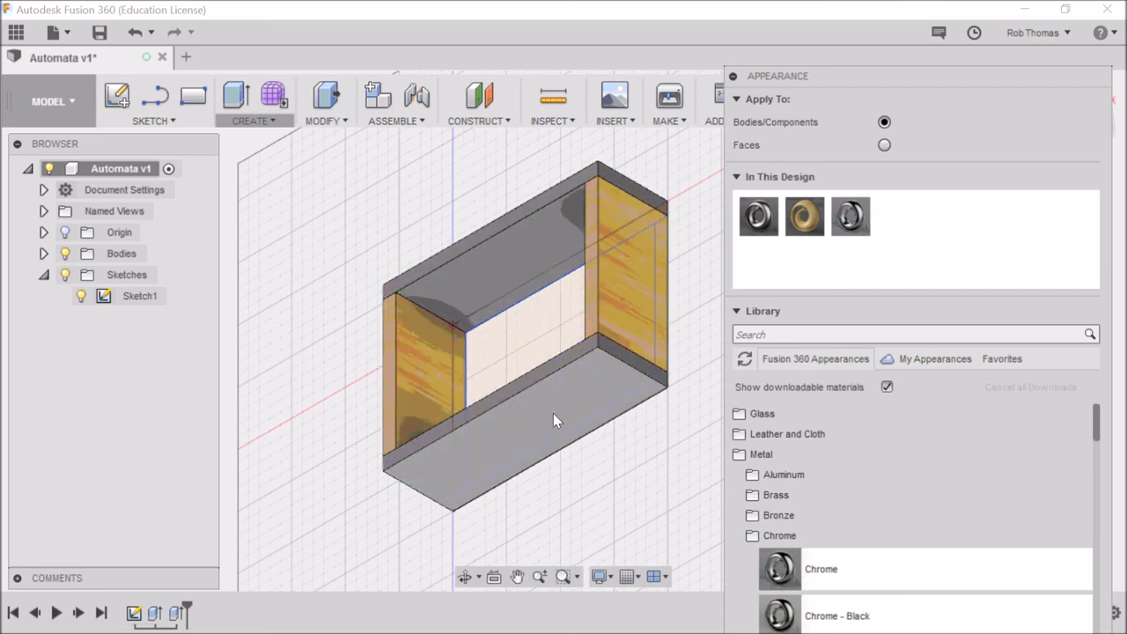
Browse the Metal appearances to the Aluminum anodized glossy options
scroll(830, 541, "down", 2)
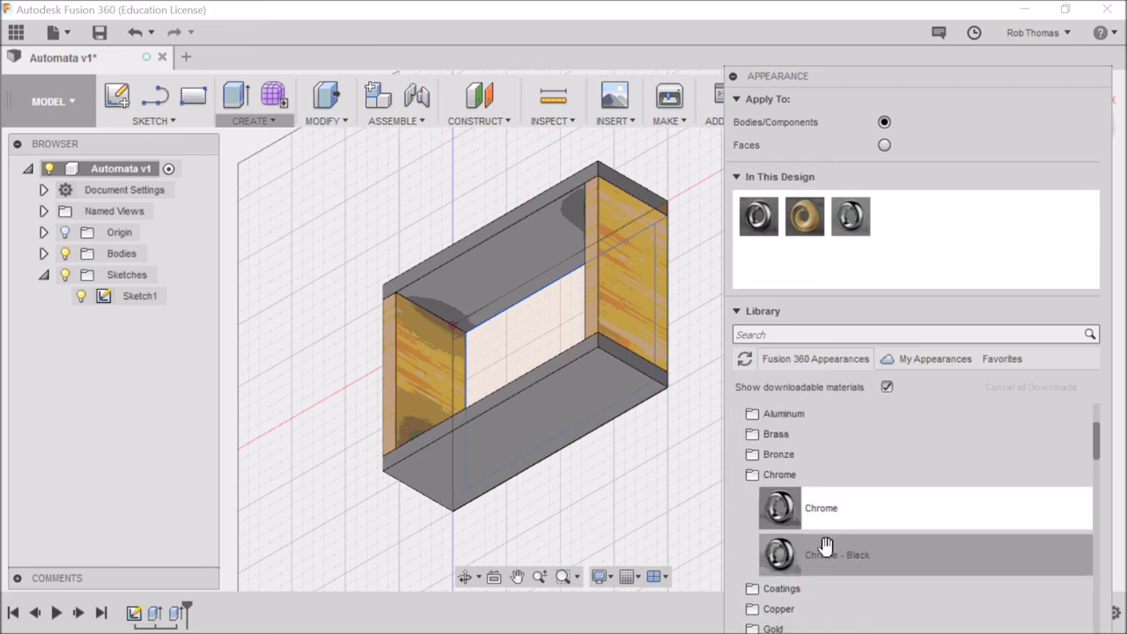
scroll(774, 567, "down", 2)
scroll(750, 577, "up", 2)
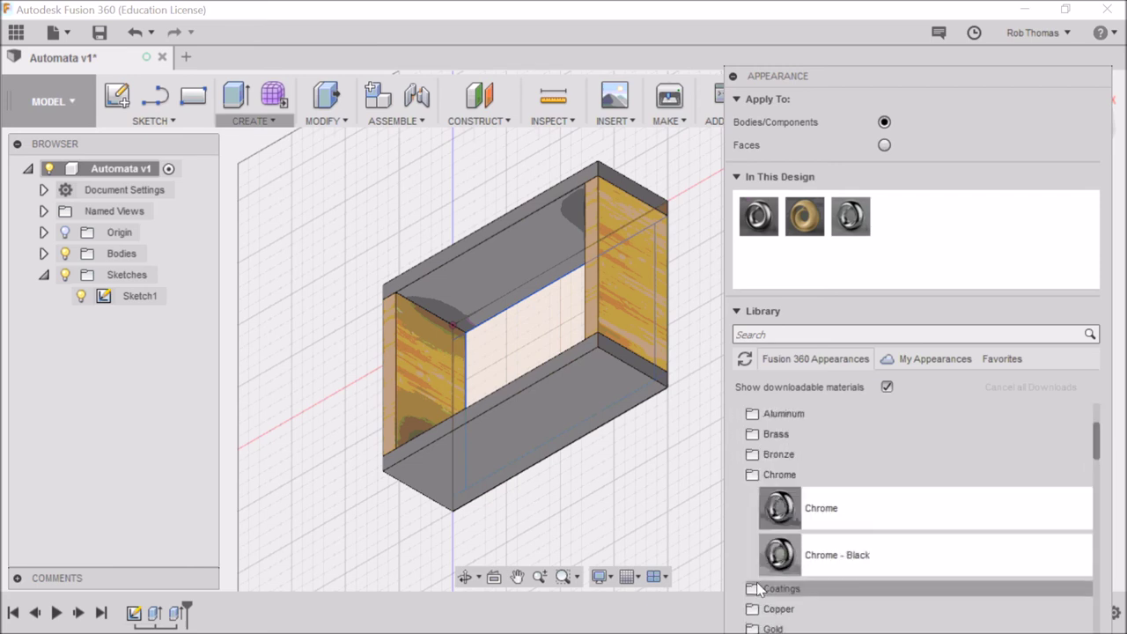
left_click(757, 589)
scroll(876, 538, "down", 5)
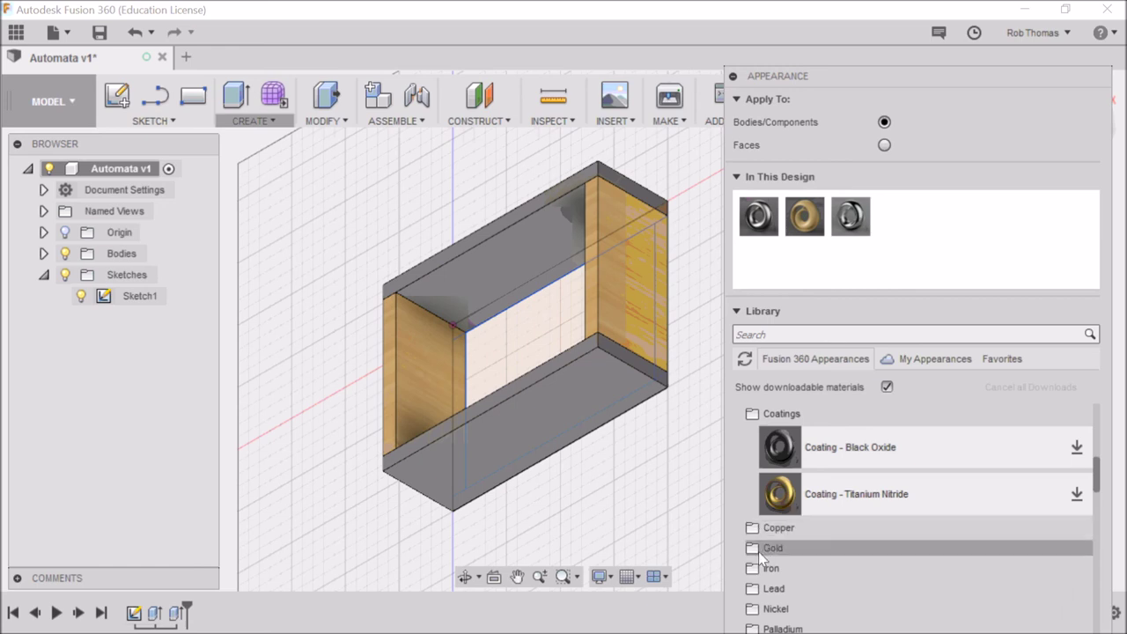
scroll(775, 606, "up", 4)
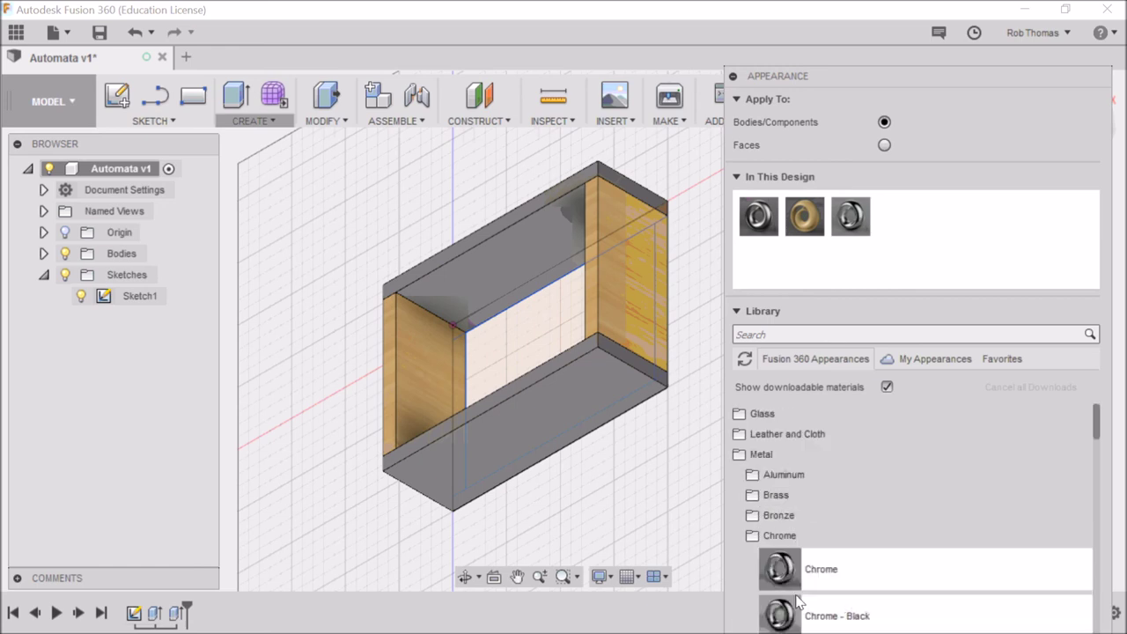
left_click(754, 475)
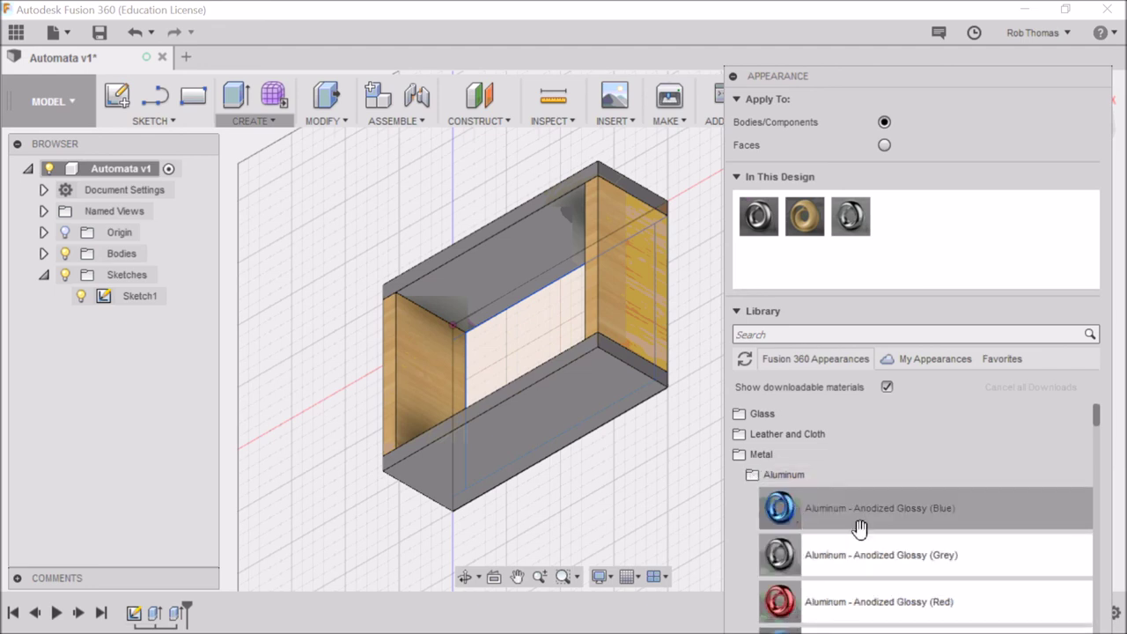
Apply Aluminum - Anodized Glossy (Red) to the top and bottom pieces, then close the appearance panel
left_click_drag(790, 606, 551, 200)
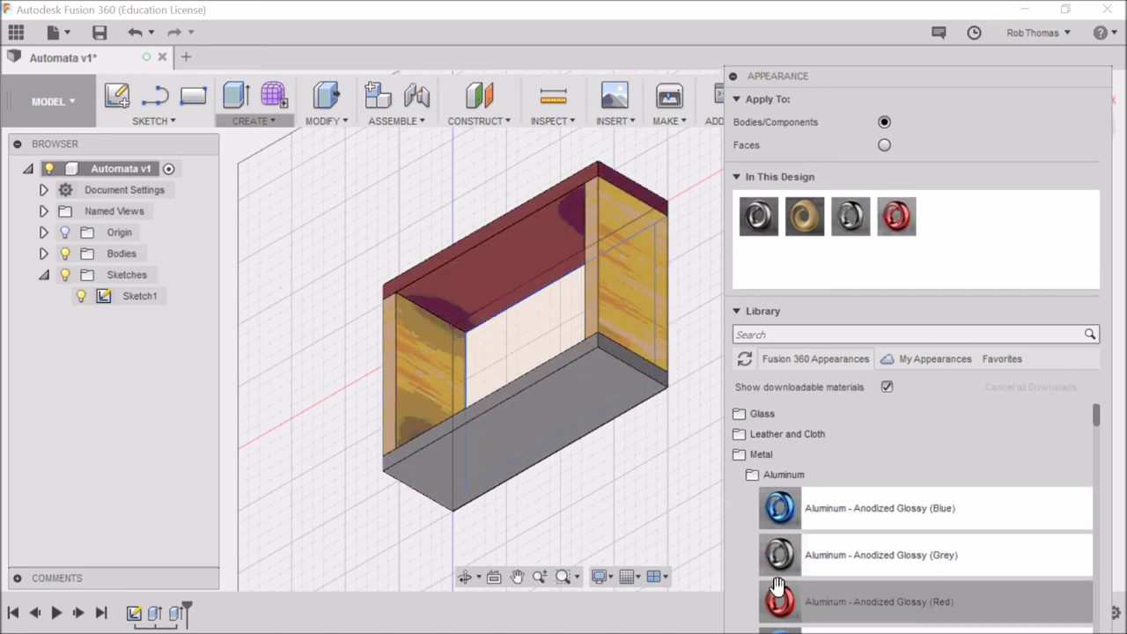
left_click_drag(780, 601, 530, 383)
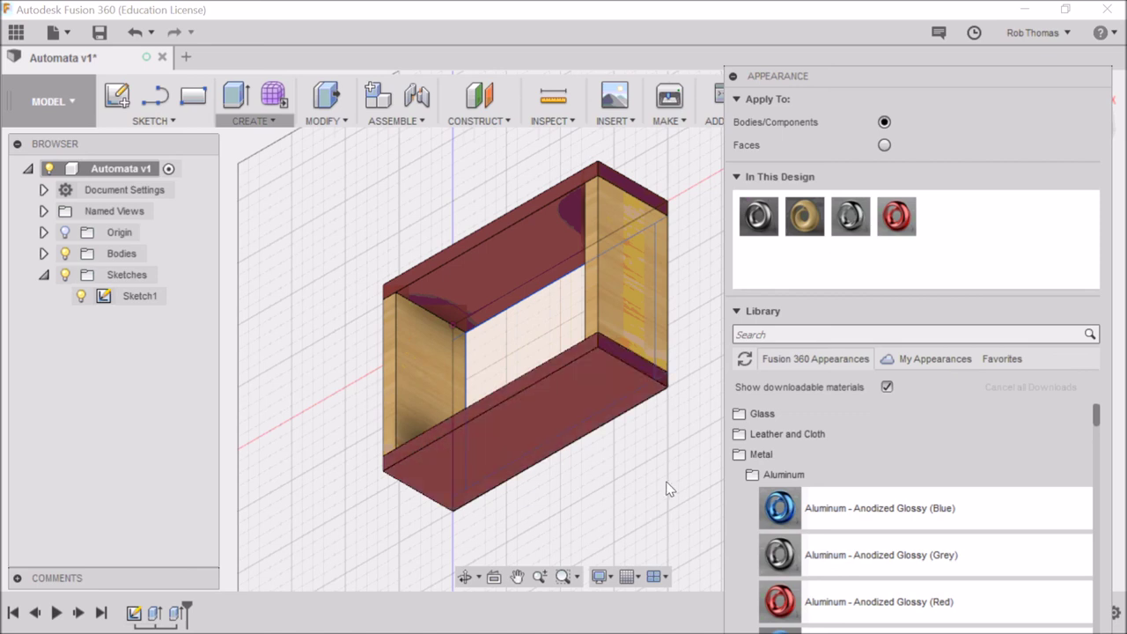
key("Escape")
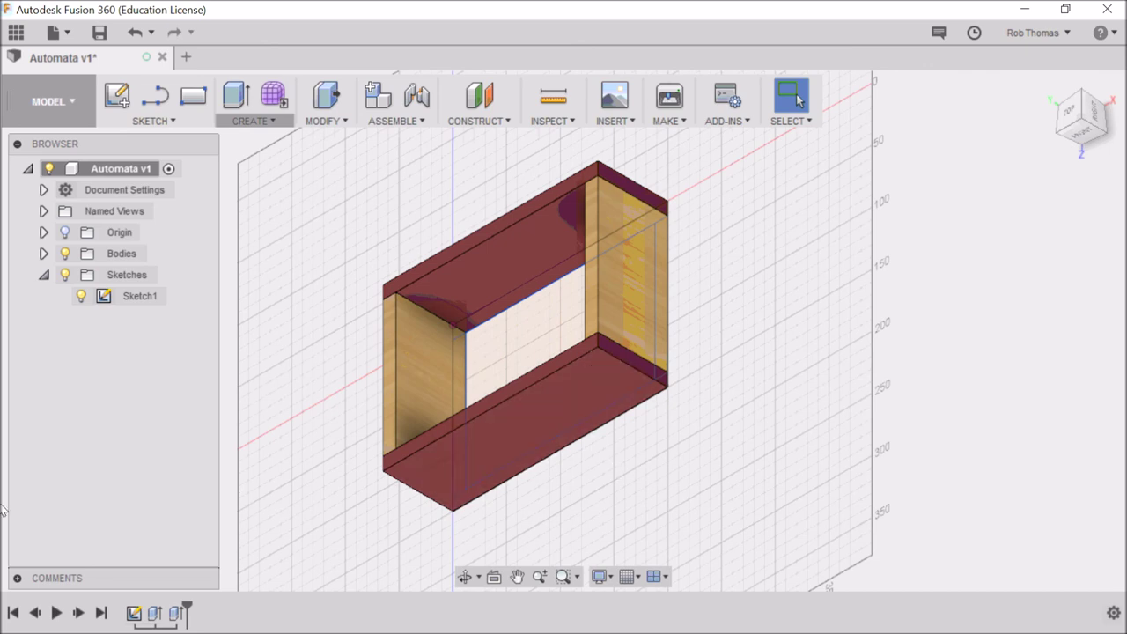
mouse_move(3, 511)
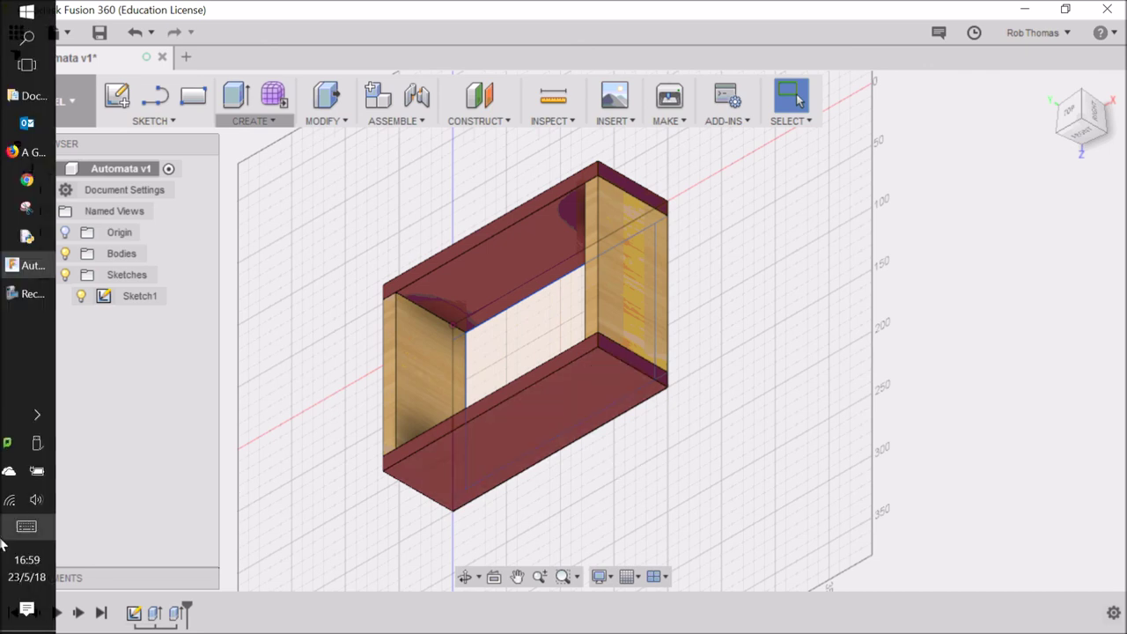
Save the Automata design as a new version described 'End of video #1'
left_click(26, 293)
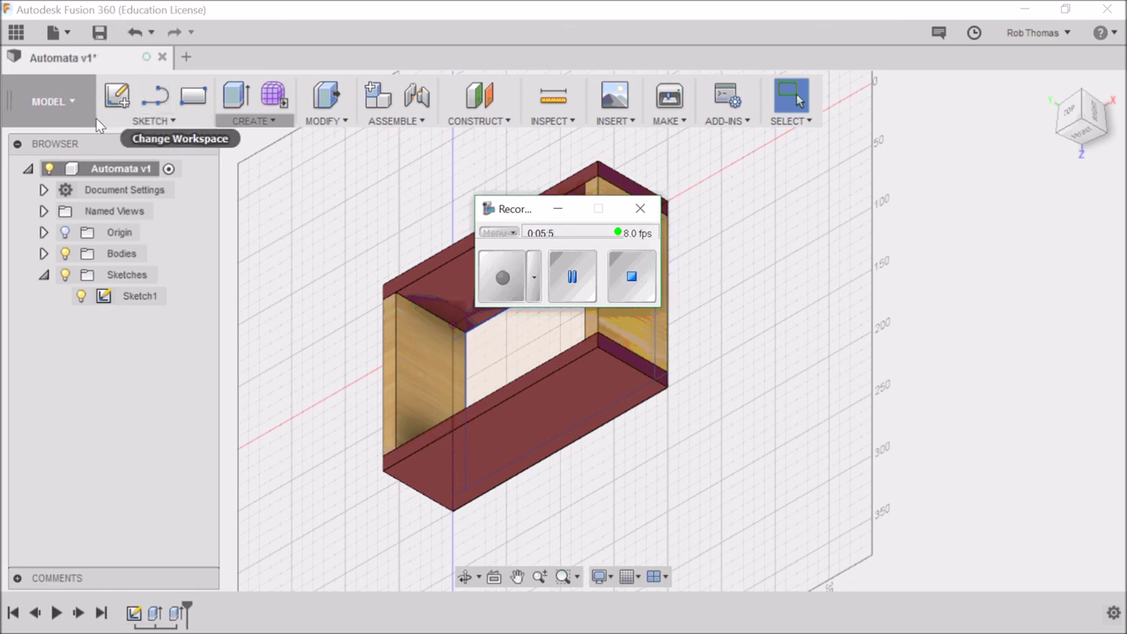
left_click(102, 37)
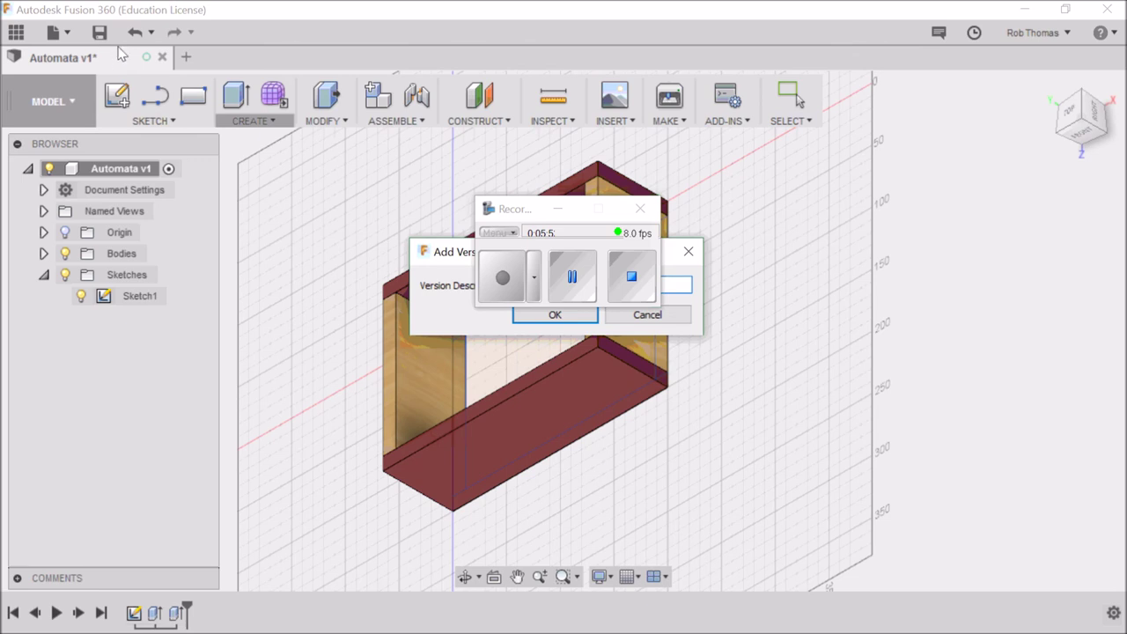
left_click_drag(441, 255, 475, 366)
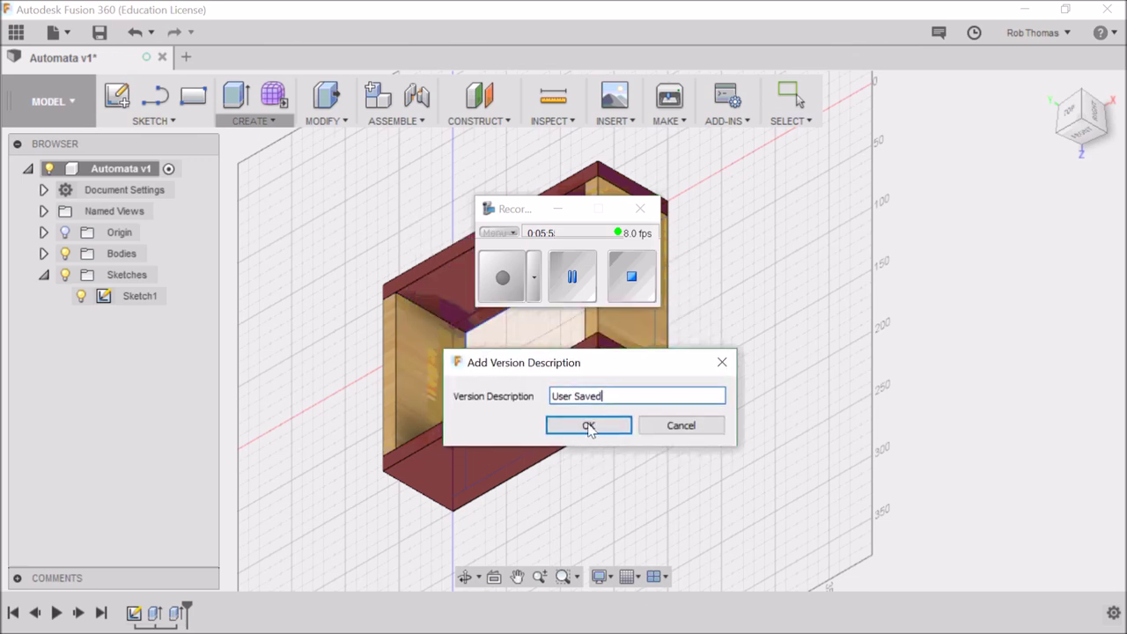
key("BackSpace")
key("BackSpace")
key("BackSpace")
key("BackSpace")
key("BackSpace")
key("BackSpace")
key("BackSpace")
key("BackSpace")
key("BackSpace")
key("BackSpace")
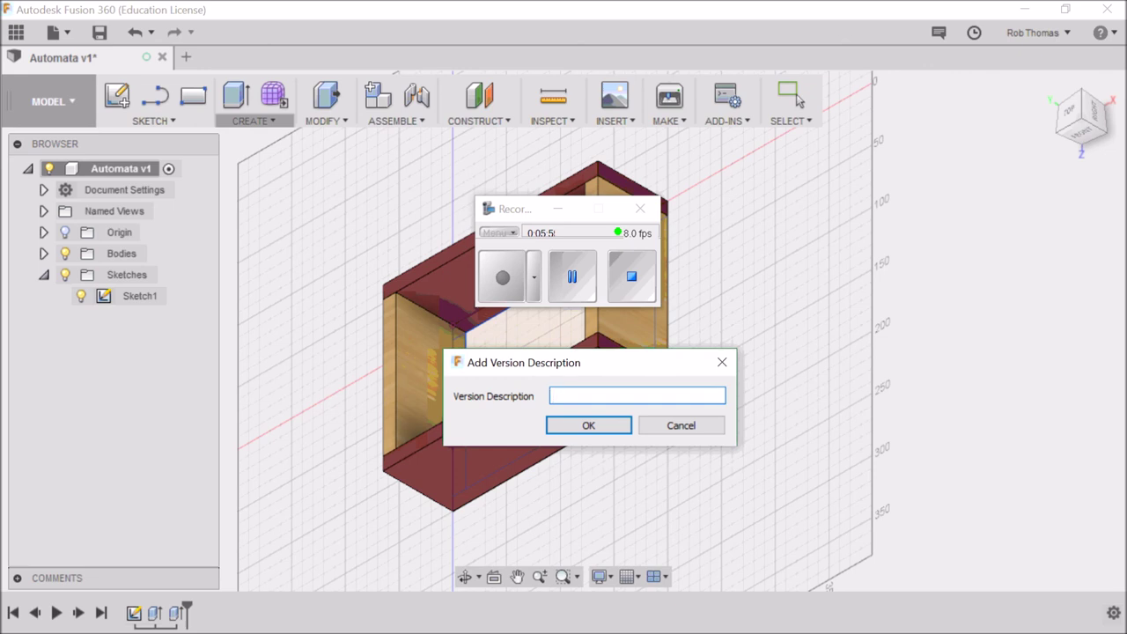
type("End of")
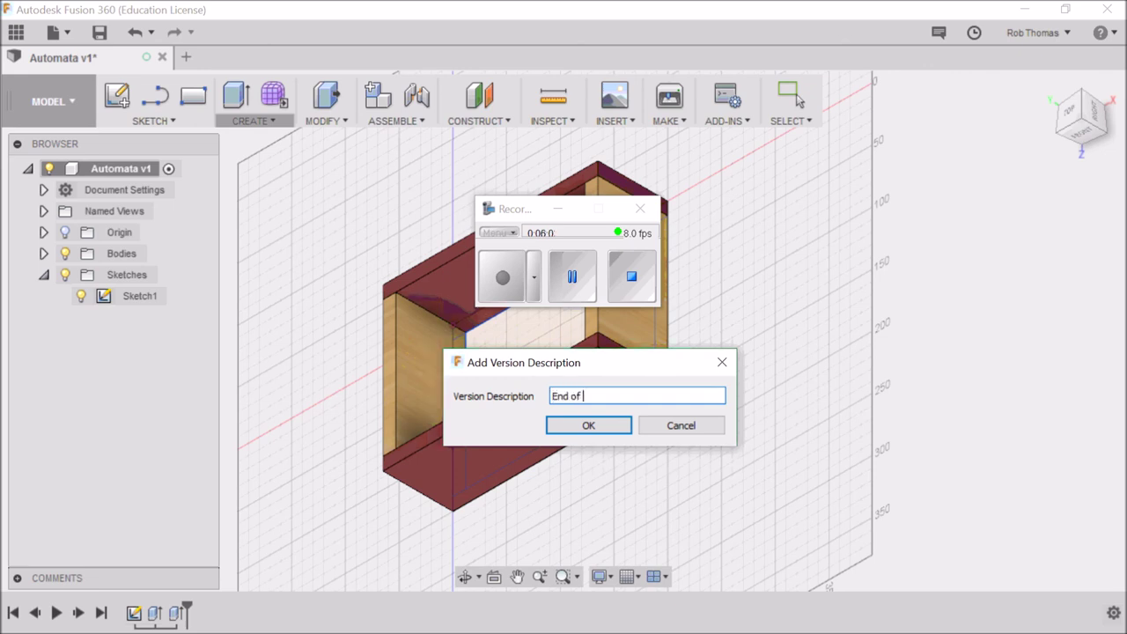
type(" video #1")
left_click(588, 425)
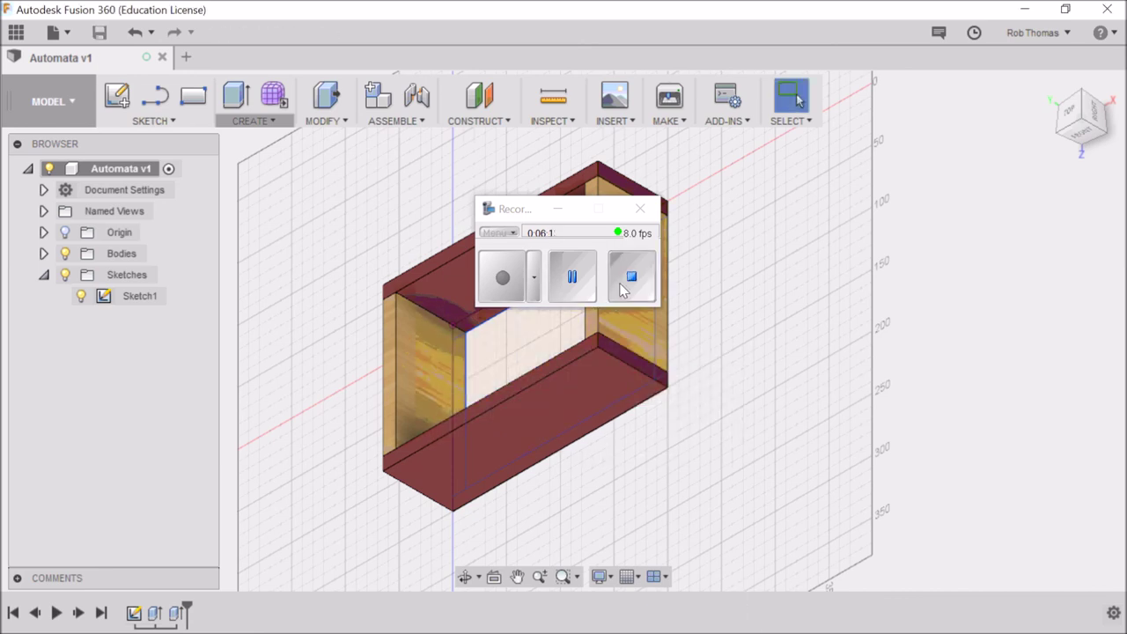